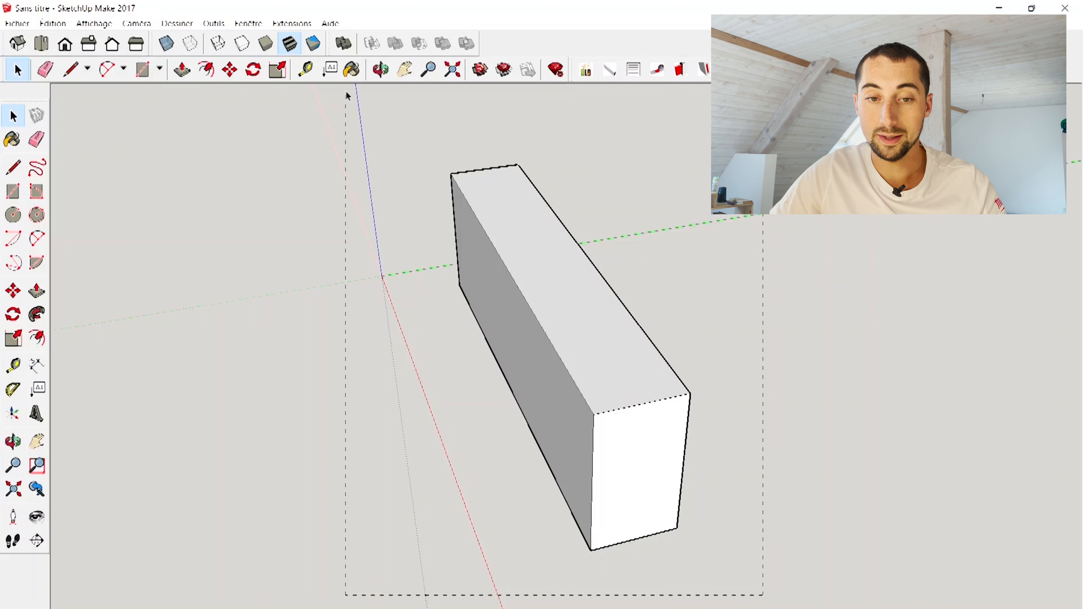
Step: Select the whole block and move it a short distance back by its upper front corner
drag(347, 96, 313, 98)
click(230, 70)
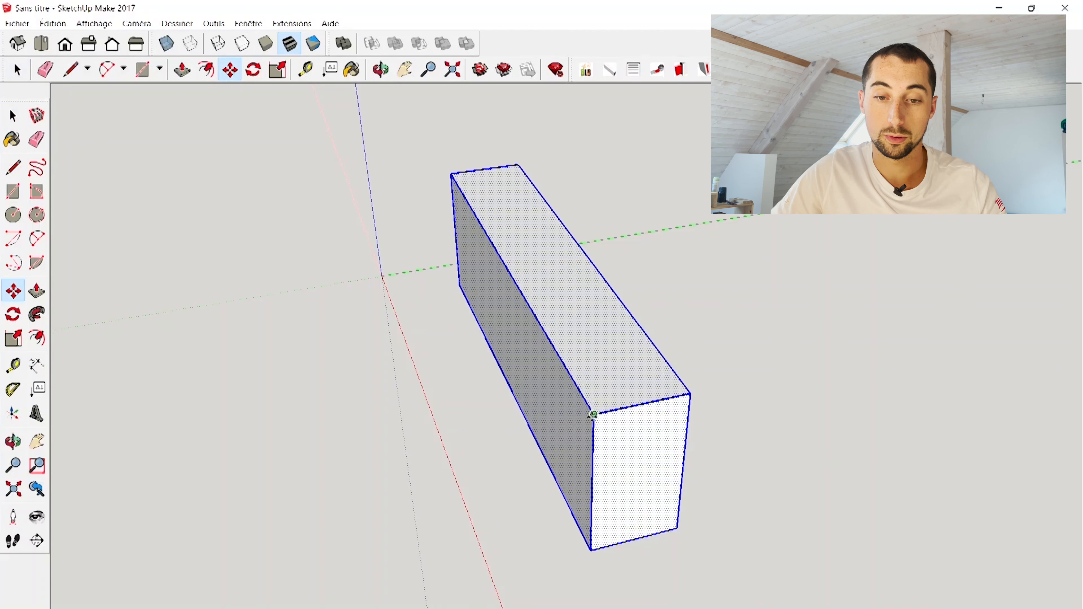
click(594, 414)
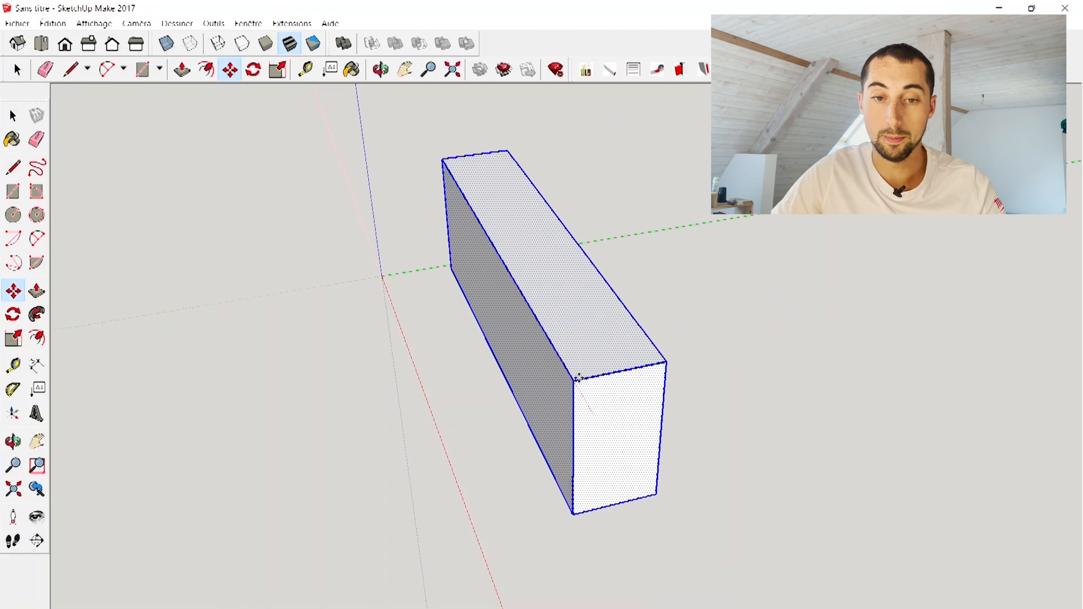
click(574, 380)
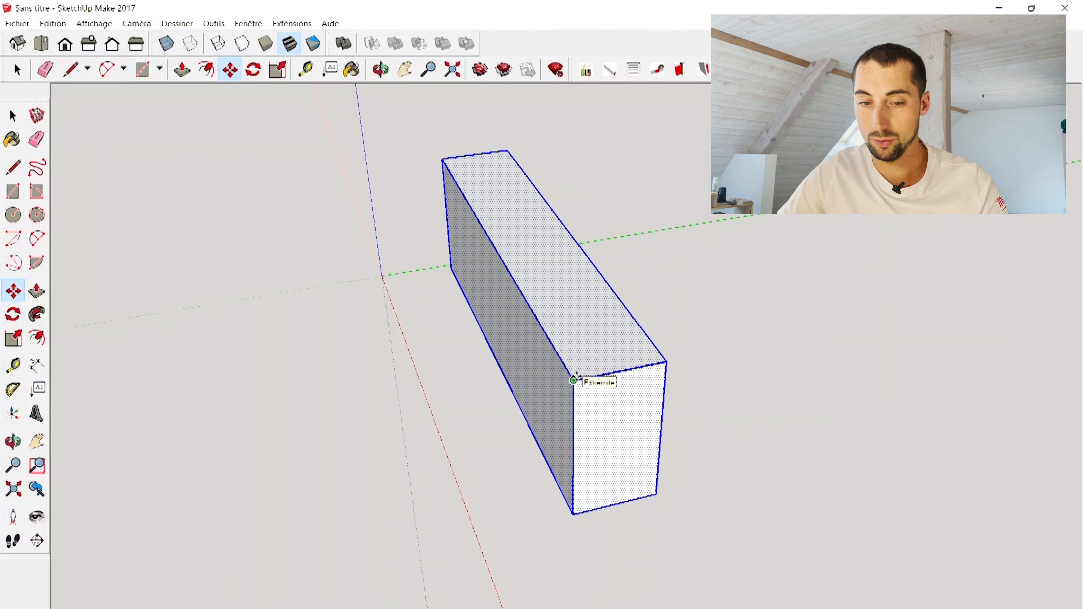
key(Escape)
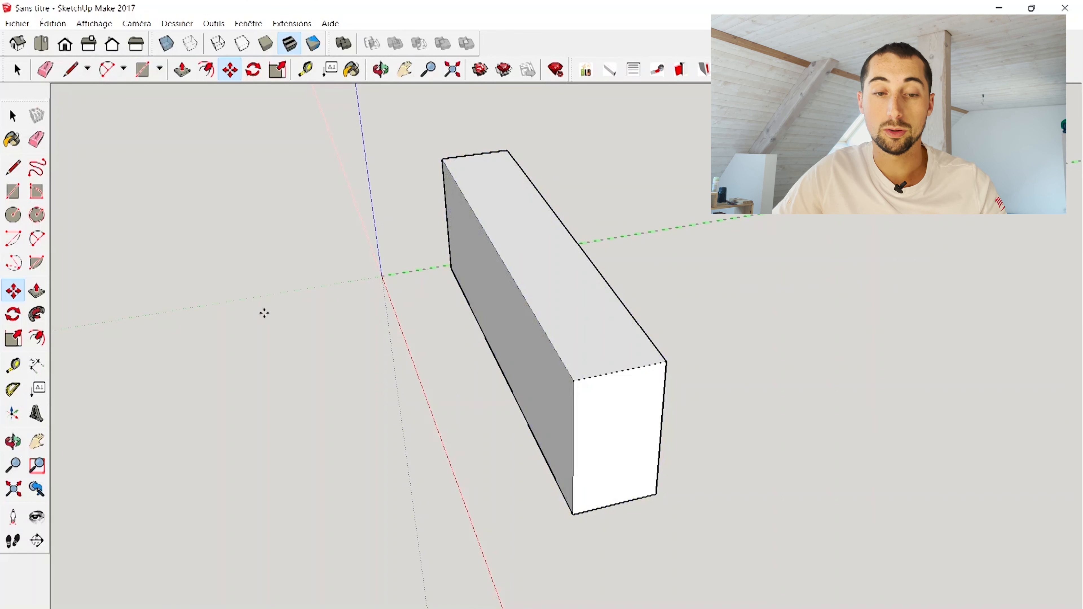
Step: Try to move the unselected, ungrouped block by its upper front corner and its far top edge
click(574, 380)
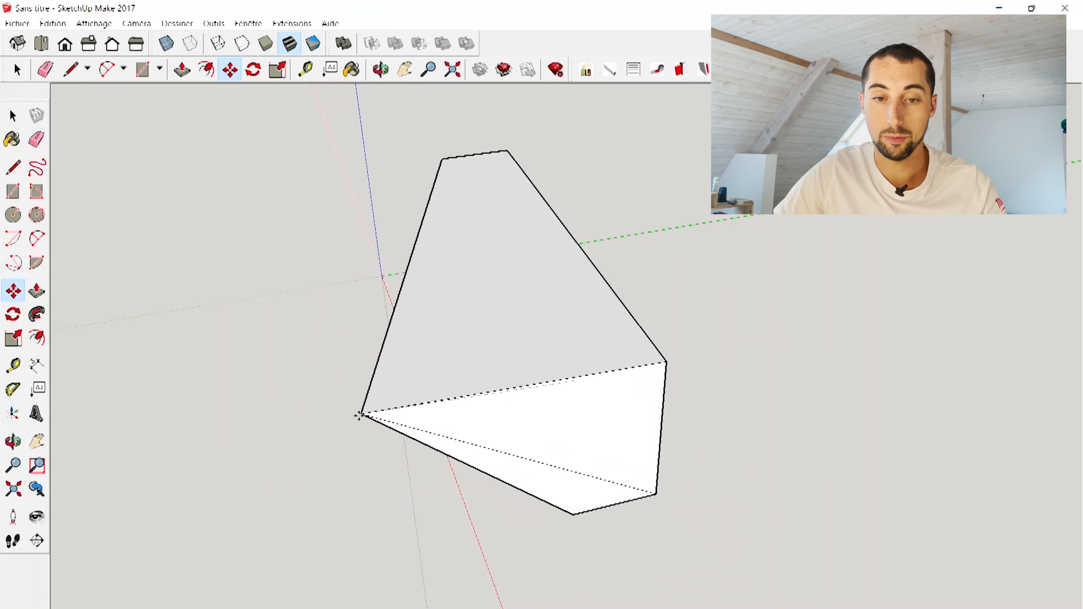
click(360, 416)
click(581, 247)
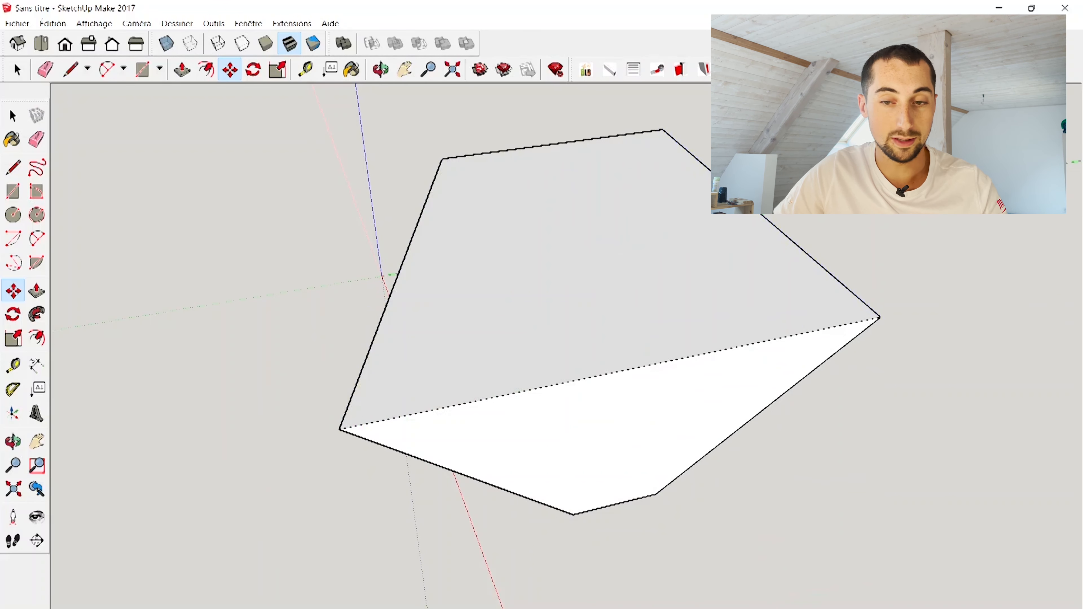
key(space)
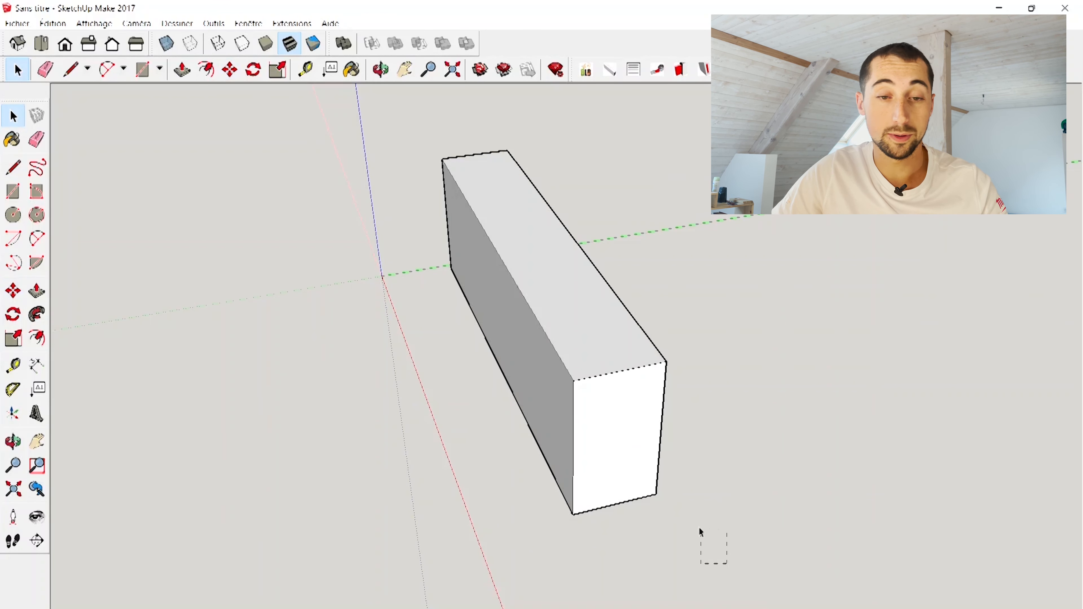
Step: Select the whole block and place a copy of it beside the original with the Move tool
drag(700, 532, 368, 103)
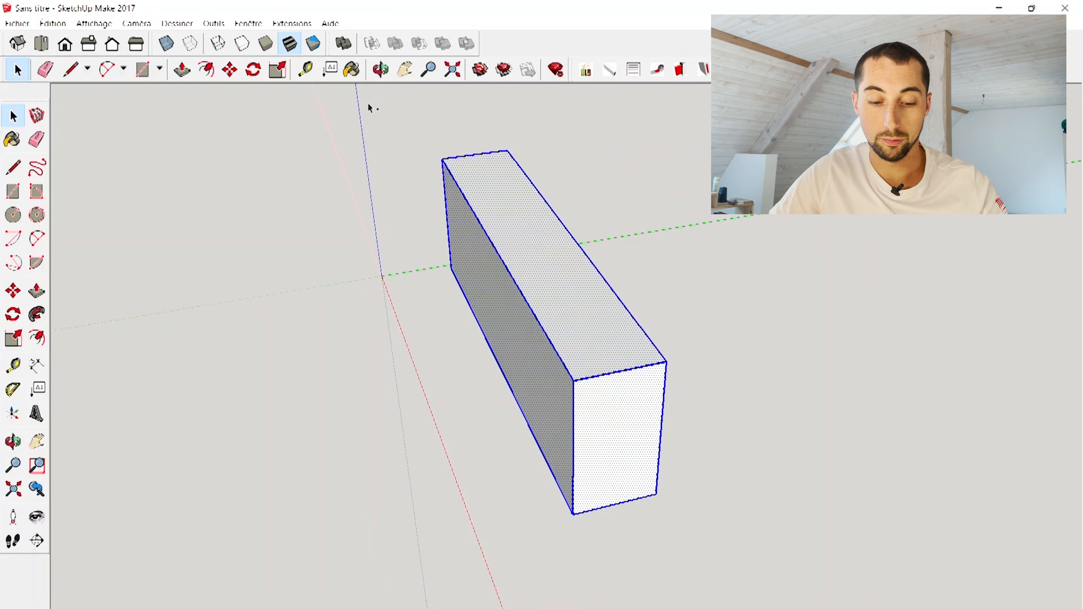
key(m)
key(ctrl)
click(451, 266)
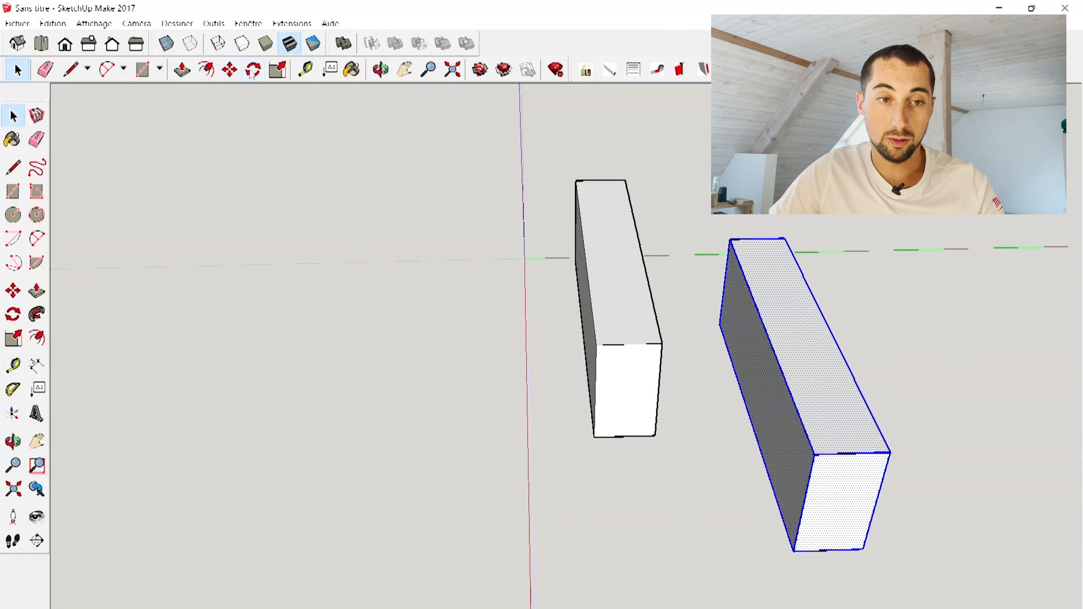
Step: Rotate the copied block a quarter turn about its rear top corner so it lies perpendicular to the original
click(254, 70)
click(730, 239)
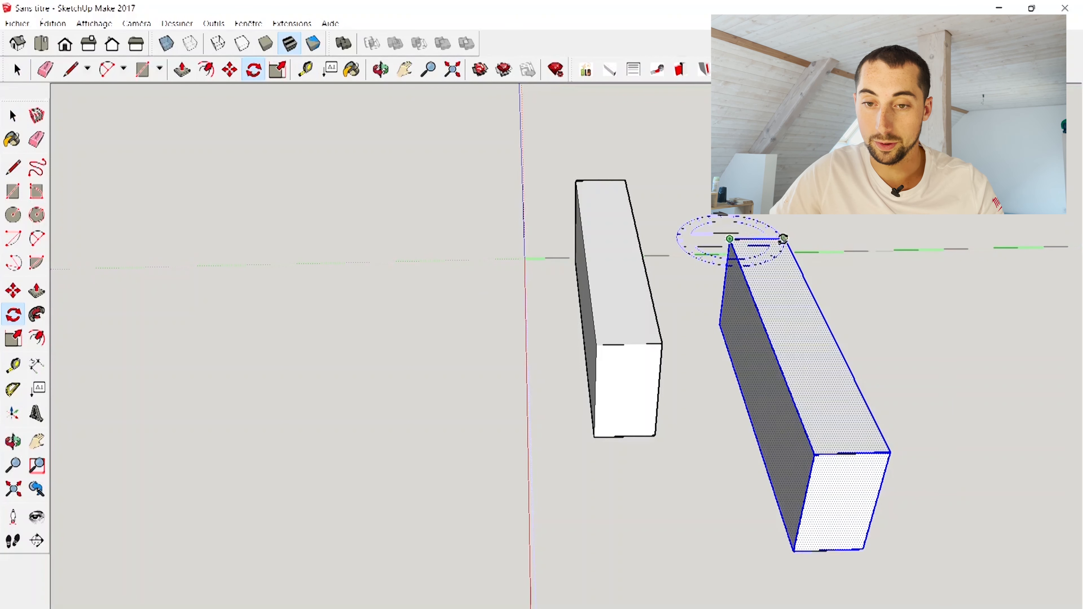
click(784, 238)
click(706, 183)
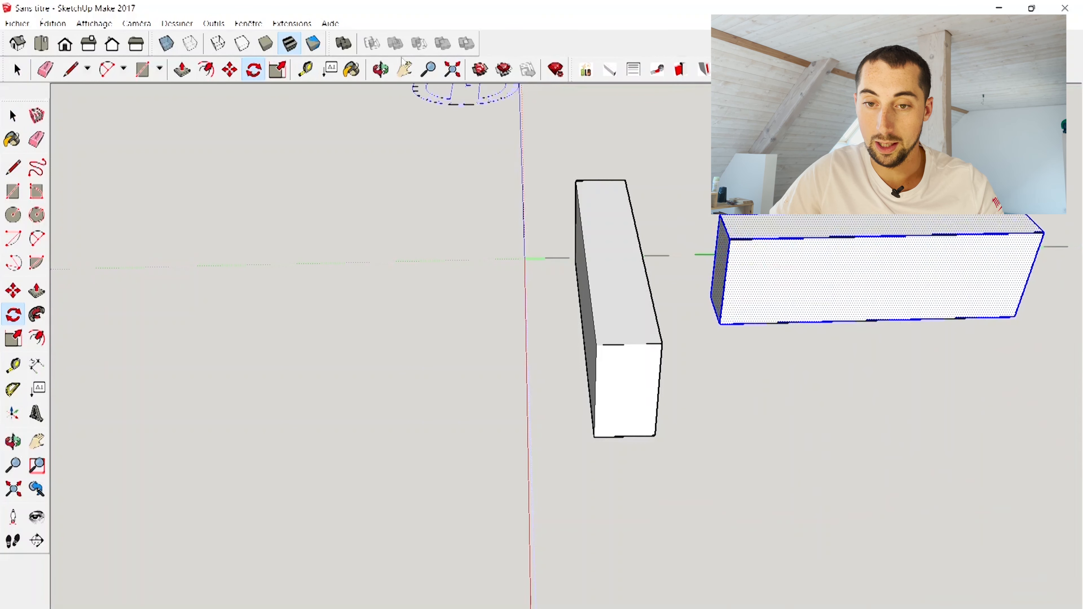
Step: Move the rotated copy by its top corner onto the original block's upper front corner to form an L
key(m)
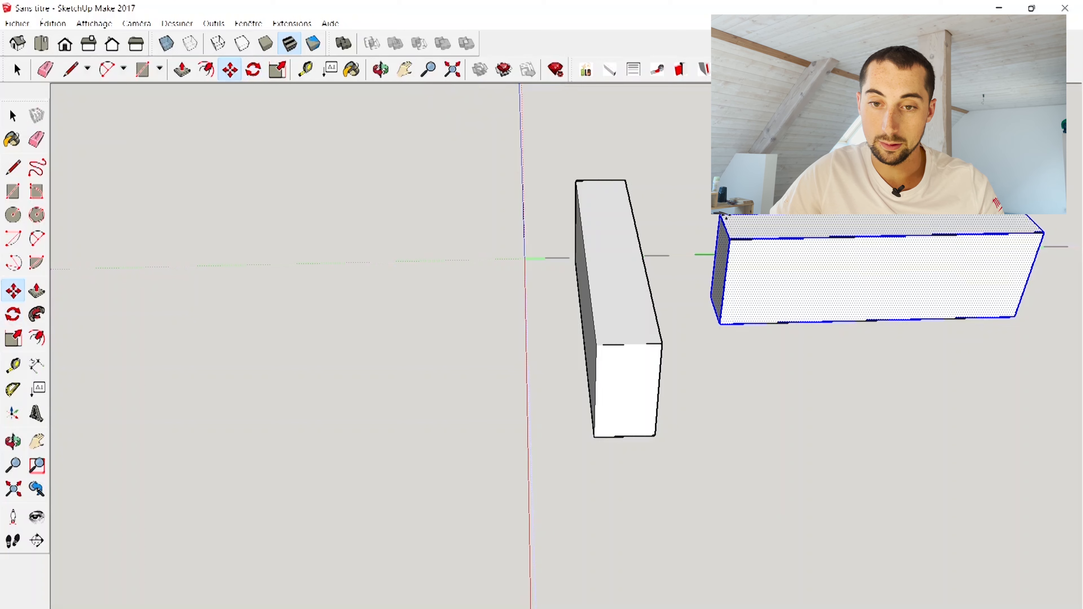
click(721, 218)
click(597, 344)
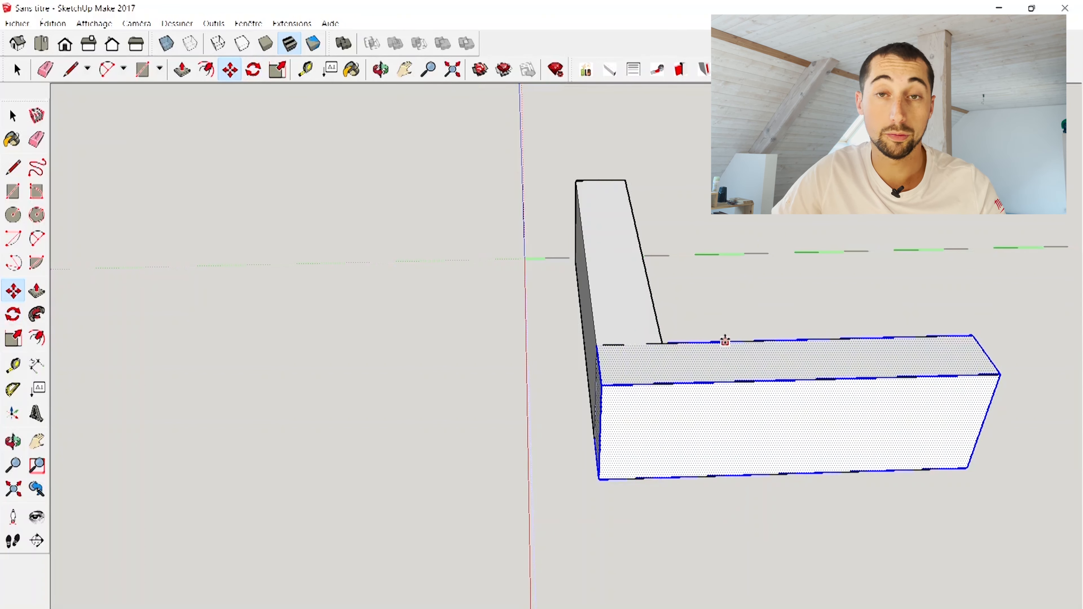
scroll(641, 337, up, 3)
middle_drag(633, 377, 738, 217)
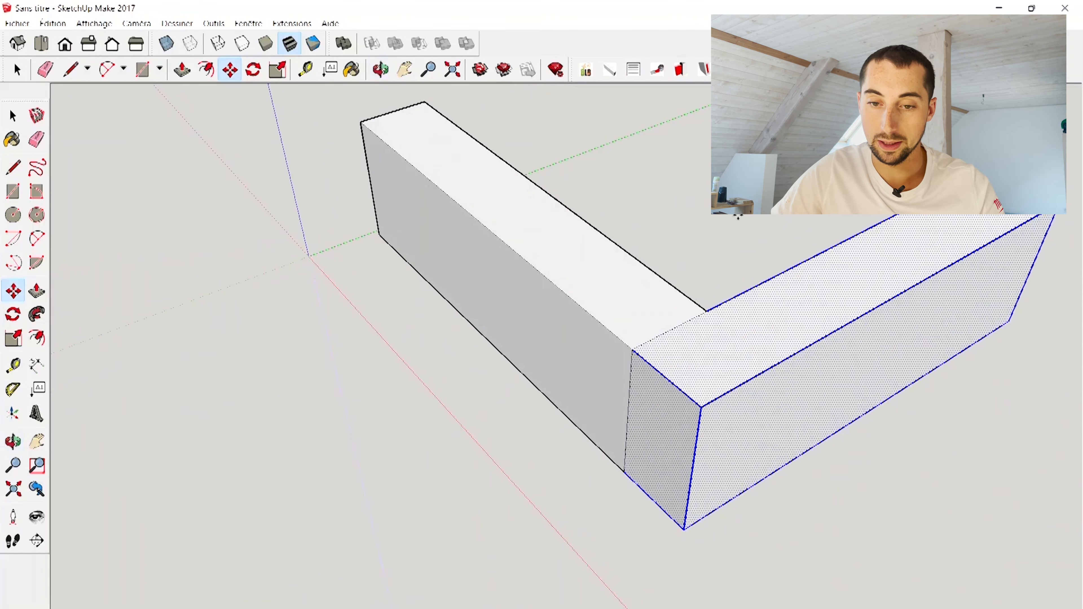
Step: Try to move the edge shared by the two joined blocks at their upper junction
key(space)
click(679, 219)
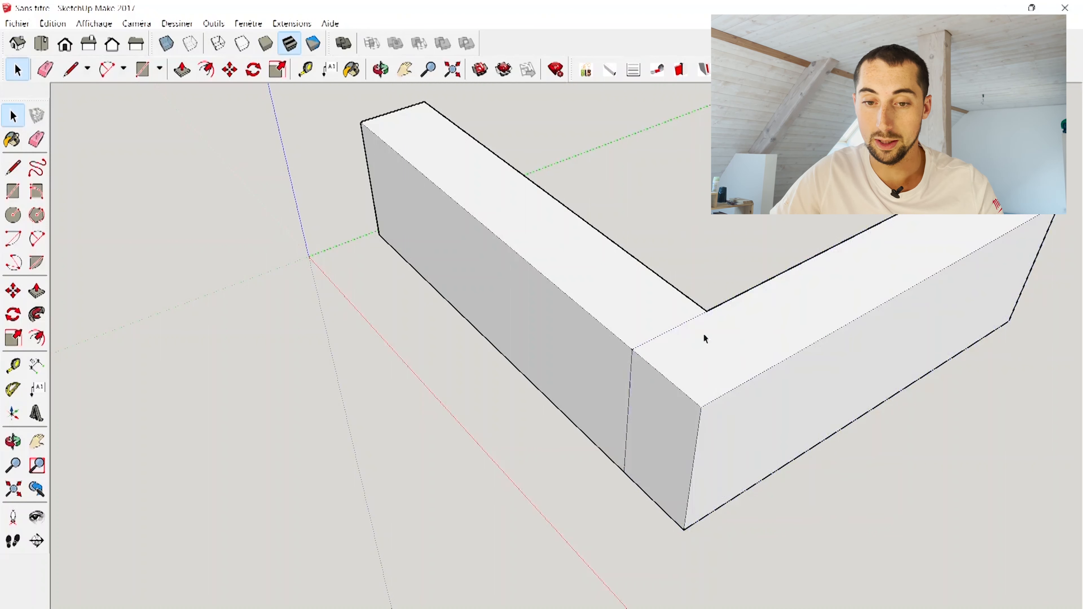
click(461, 167)
click(681, 335)
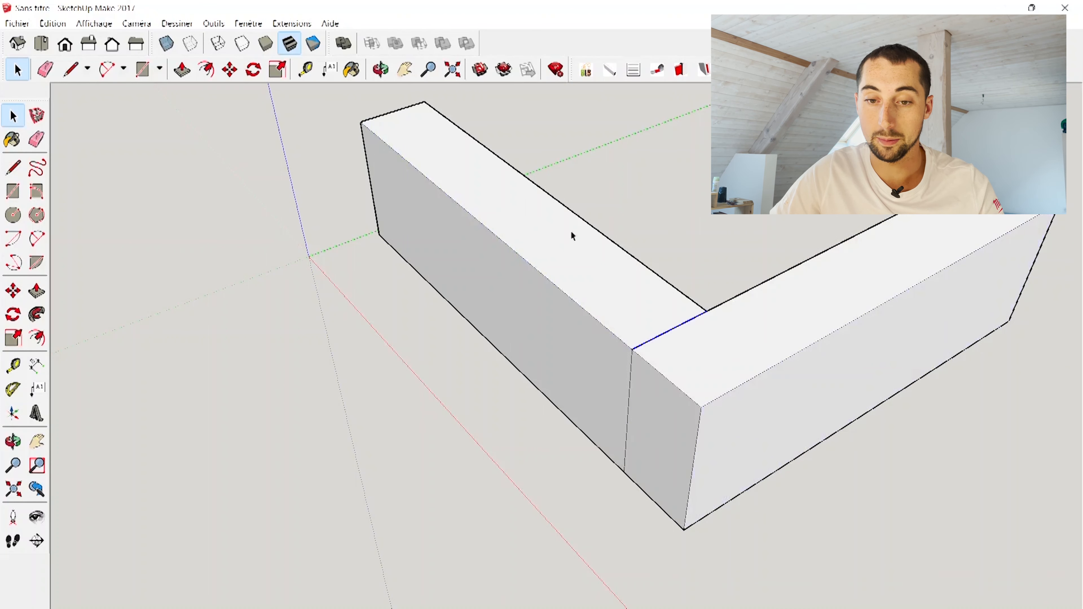
key(m)
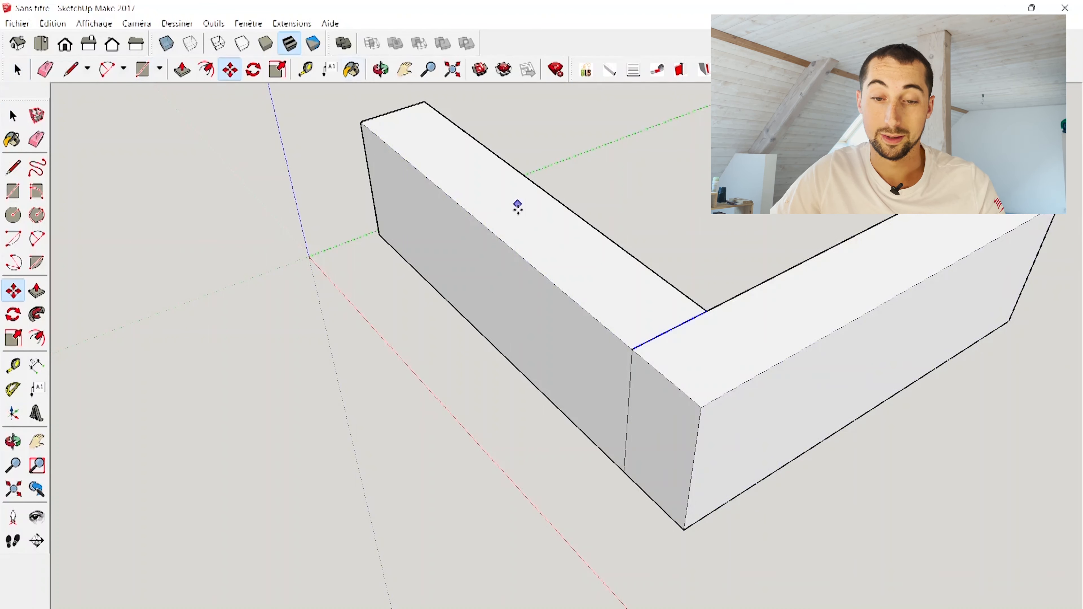
drag(631, 348, 634, 303)
key(Escape)
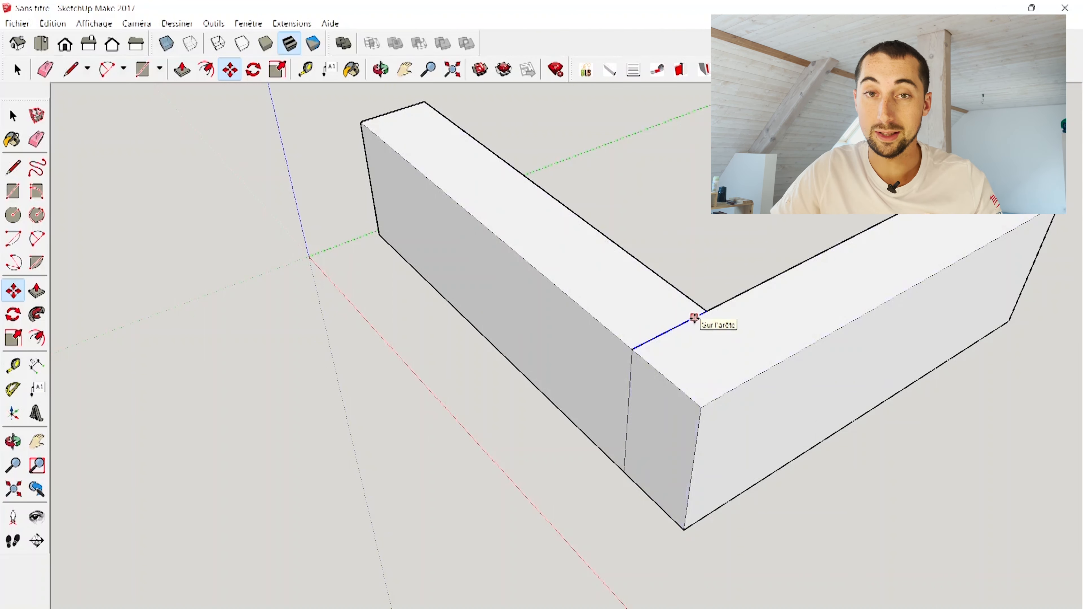
Step: Undo the move and the rotation of the copied block
key(ctrl+z)
key(ctrl+z)
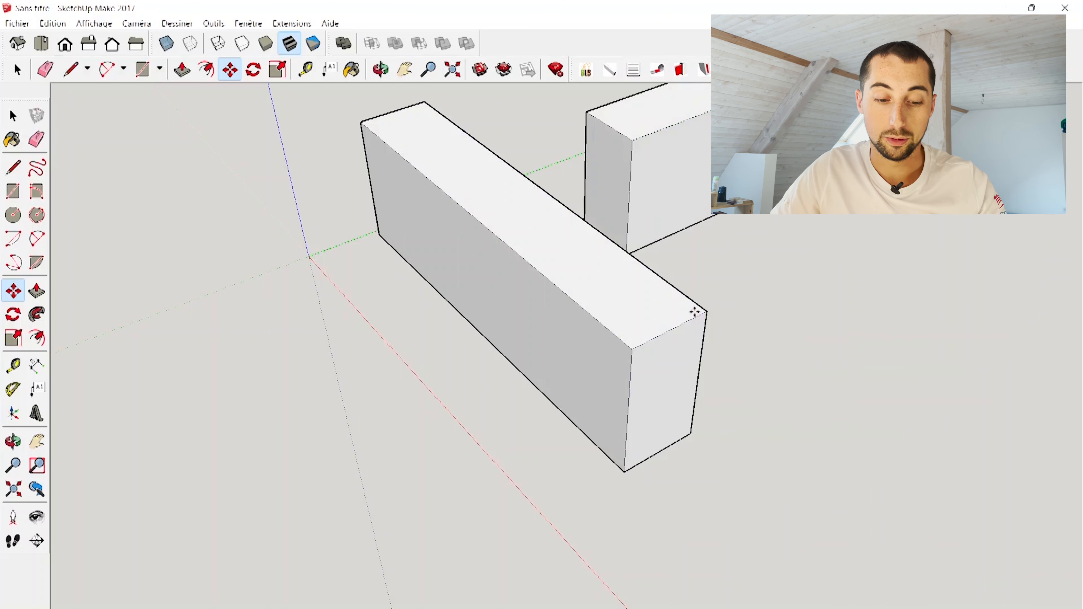
scroll(286, 251, down, 3)
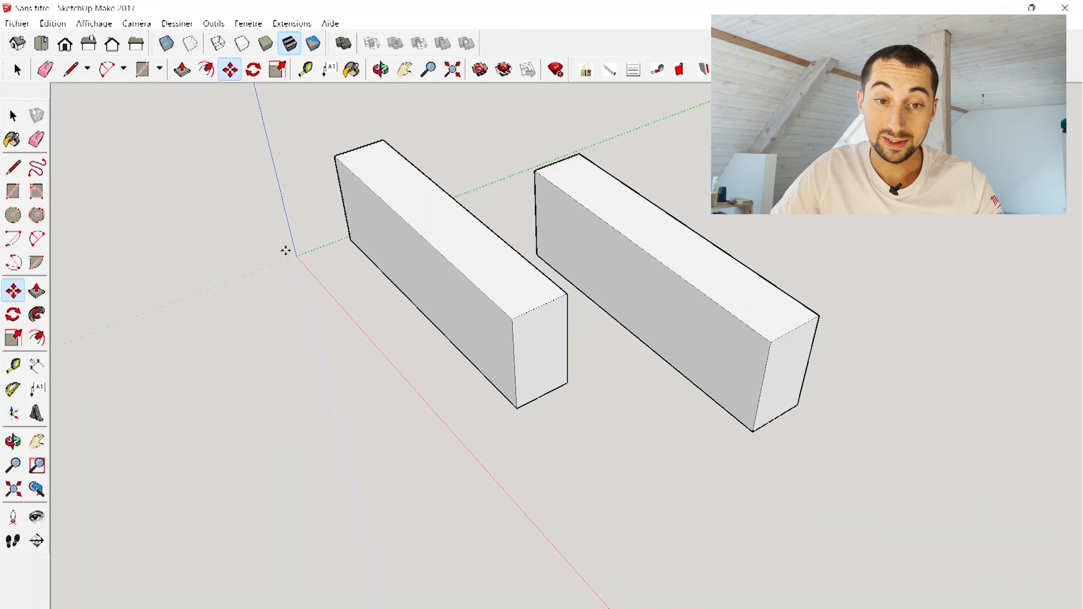
Step: Select the entire original block nearest the origin and turn it into a component named Traverse
click(8, 78)
middle_drag(476, 247, 391, 255)
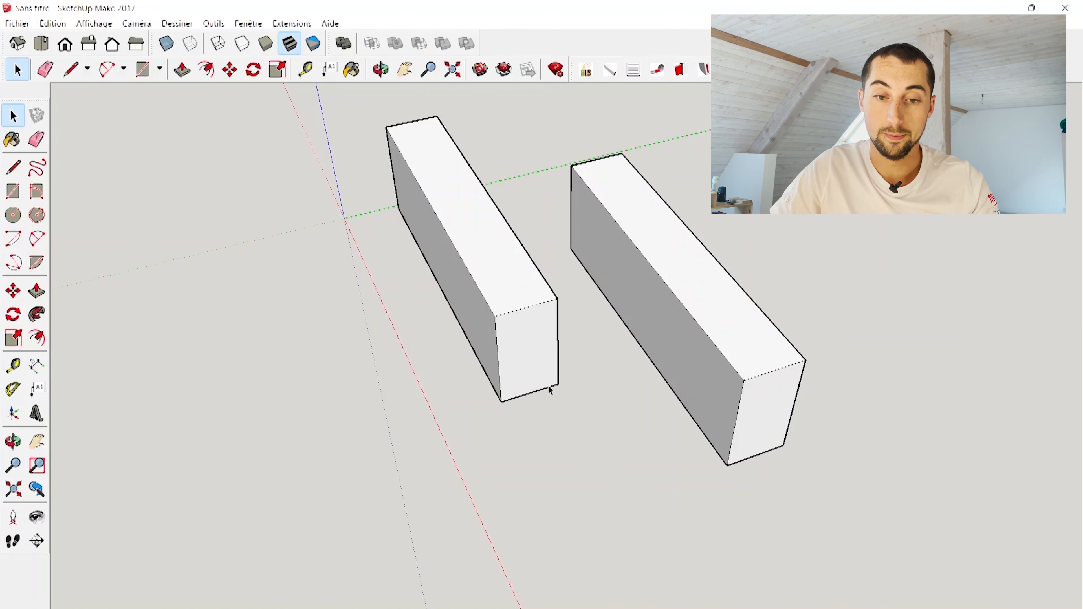
middle_drag(548, 387, 523, 415)
drag(572, 428, 411, 189)
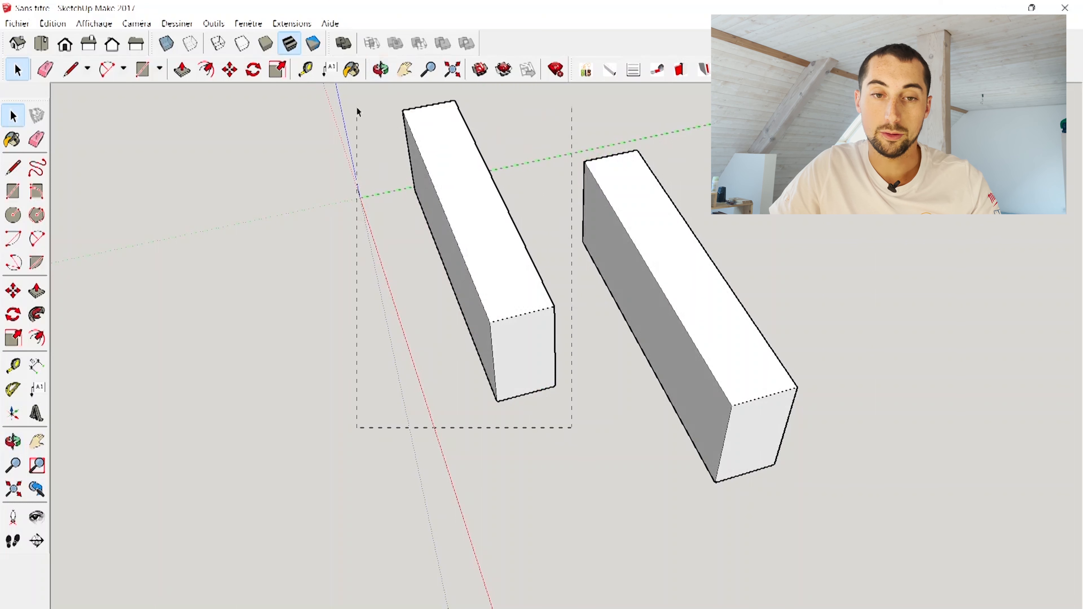
drag(348, 93, 344, 90)
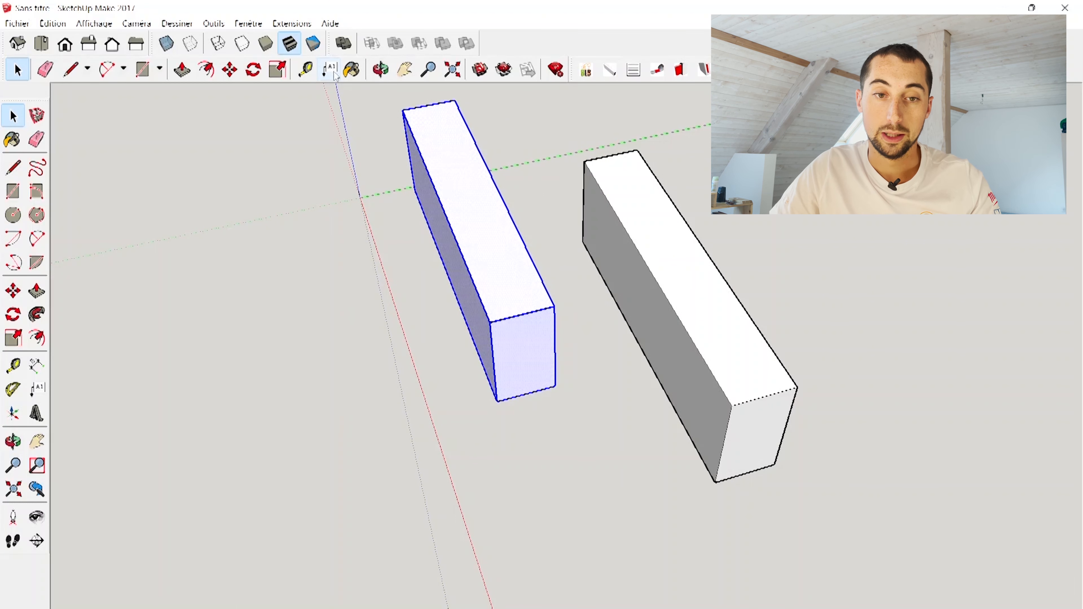
right_click(458, 201)
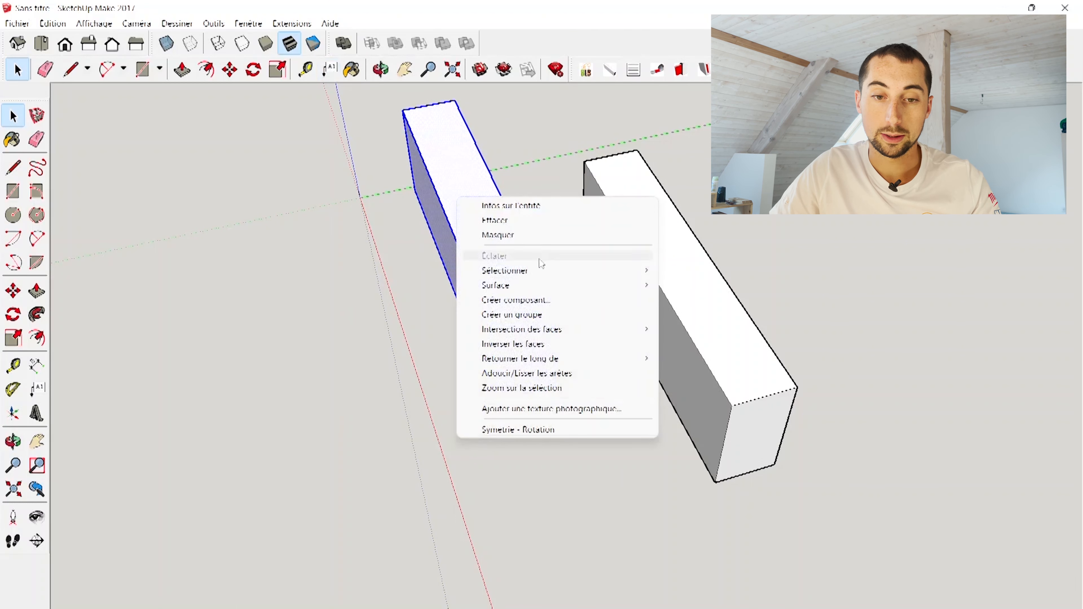
click(549, 300)
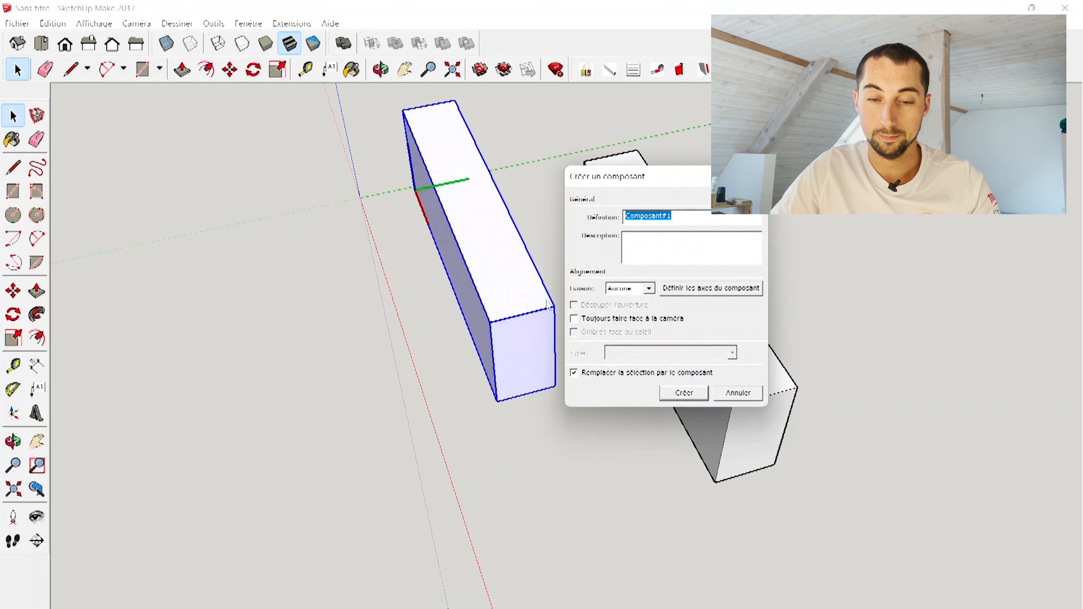
text(Traverse)
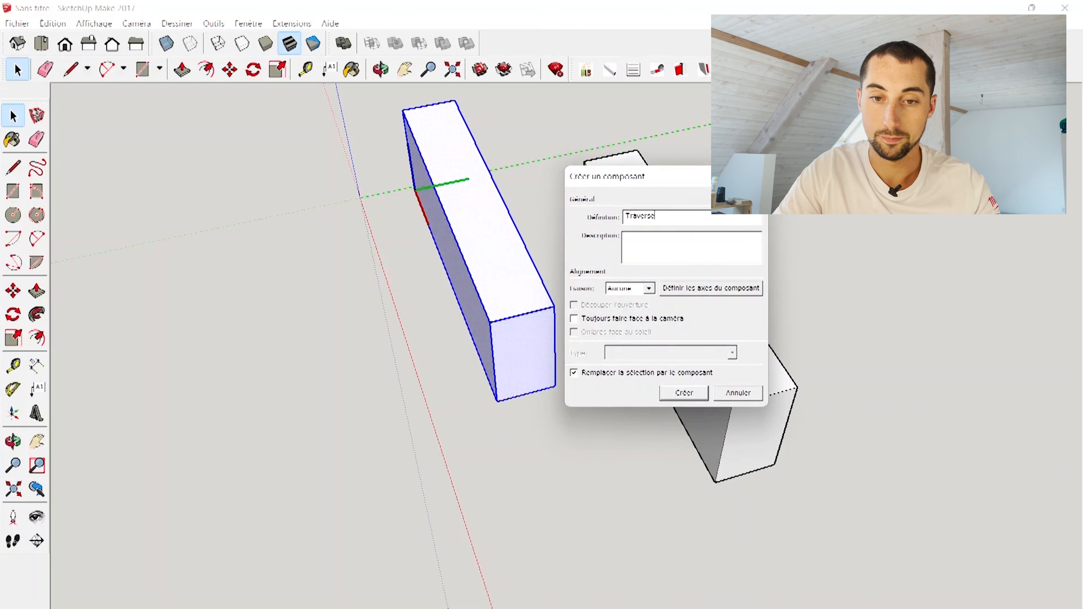
key(Return)
key(Escape)
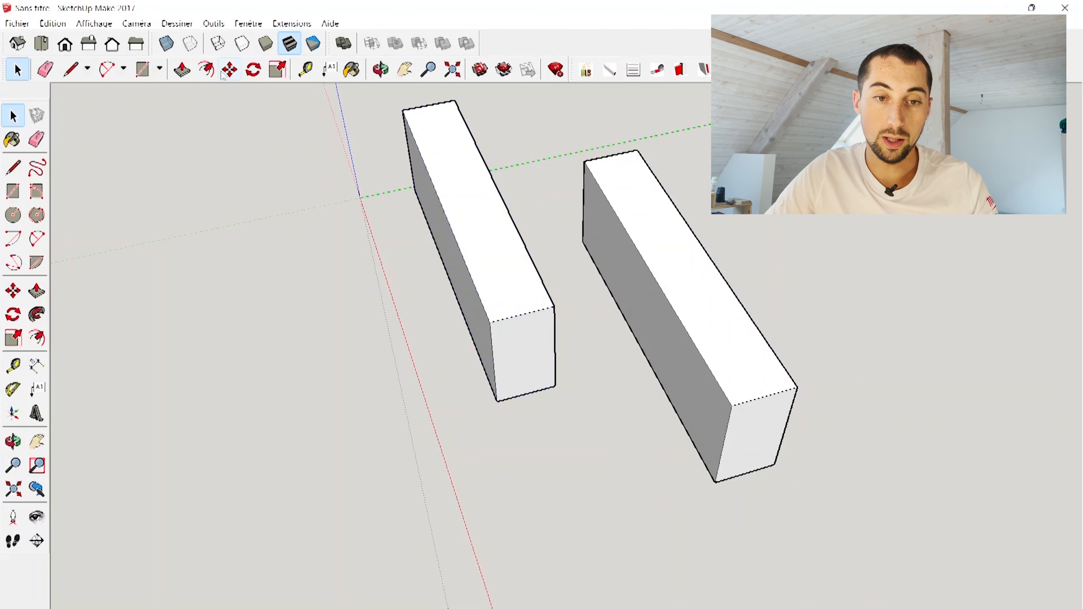
Step: Move the Traverse component slightly back by its upper front corner, and rotate it about its vertical axis
click(230, 69)
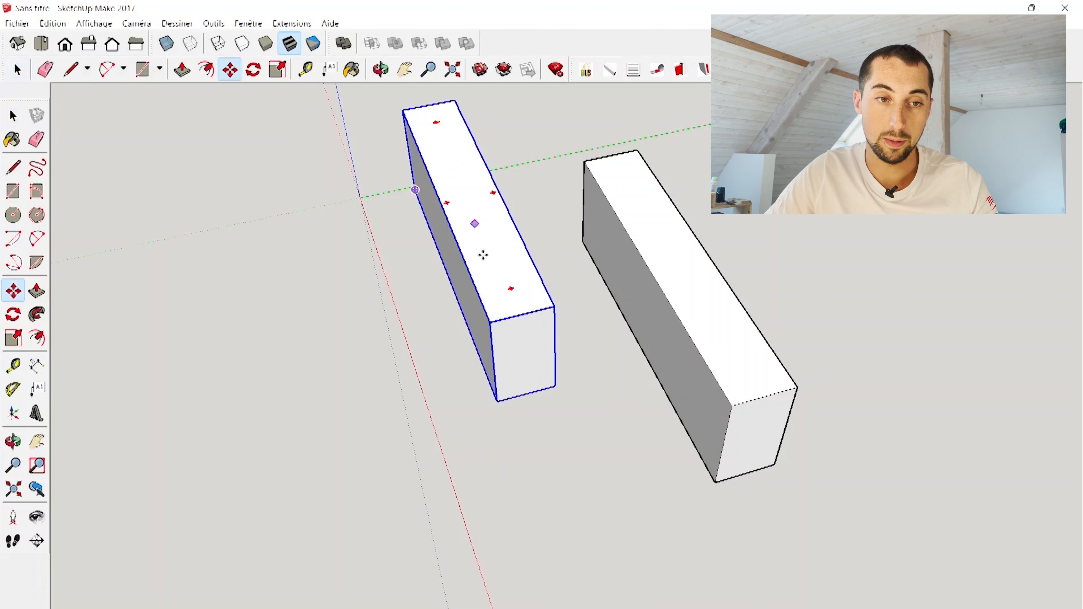
click(485, 323)
click(475, 310)
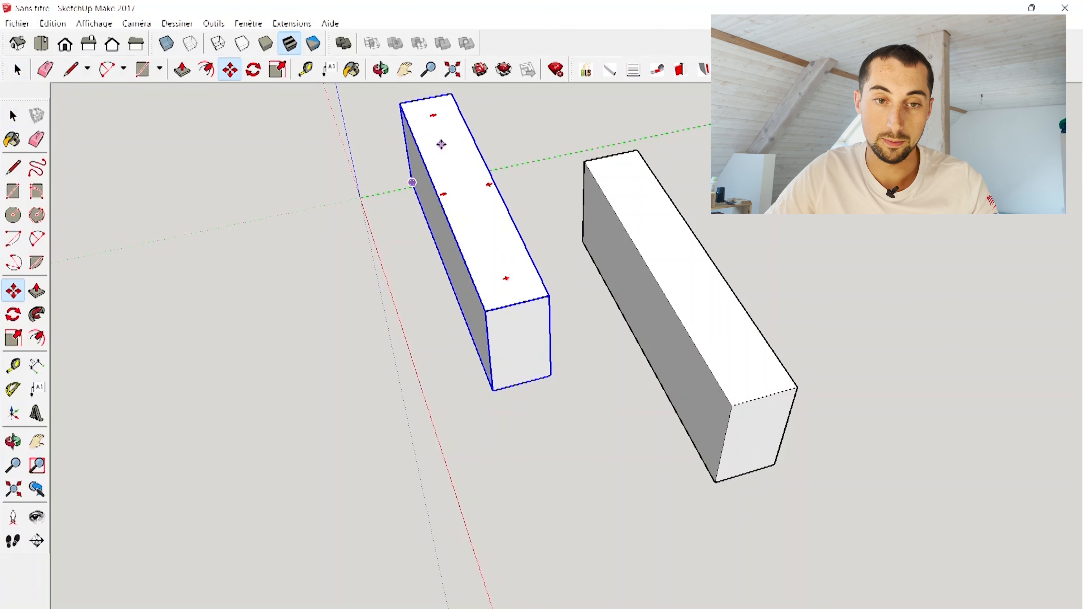
click(435, 114)
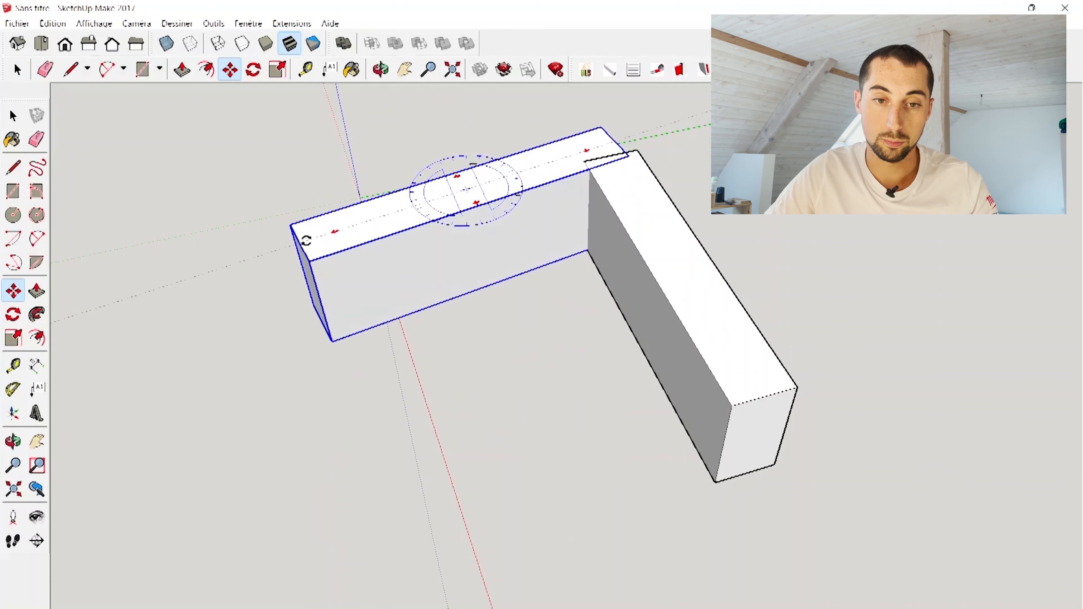
click(493, 443)
key(space)
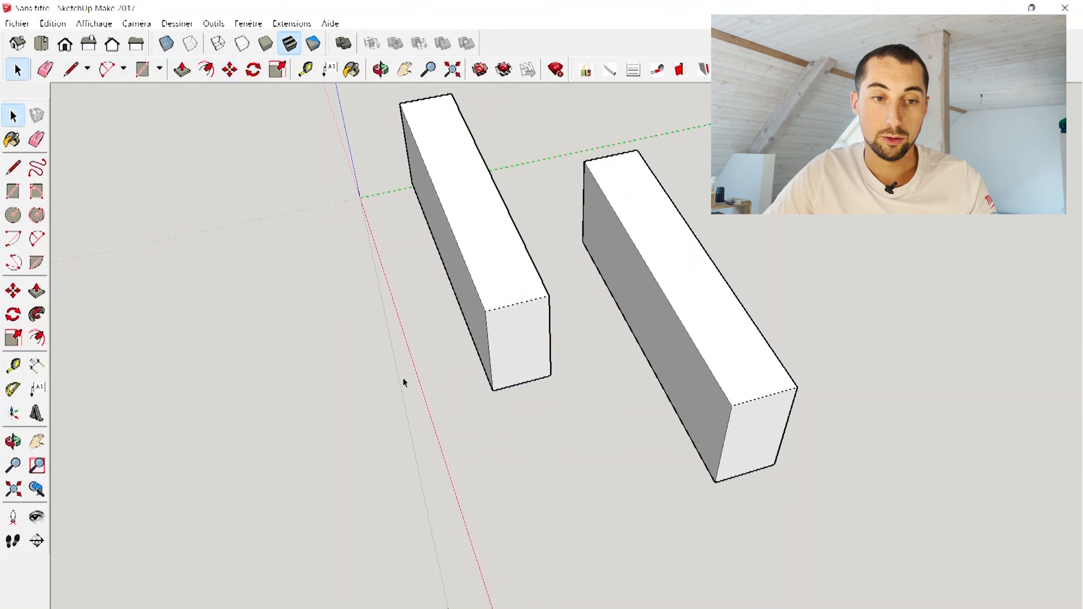
Step: Select the entire raw block farther from the origin and turn it into a component named Travrse
click(733, 407)
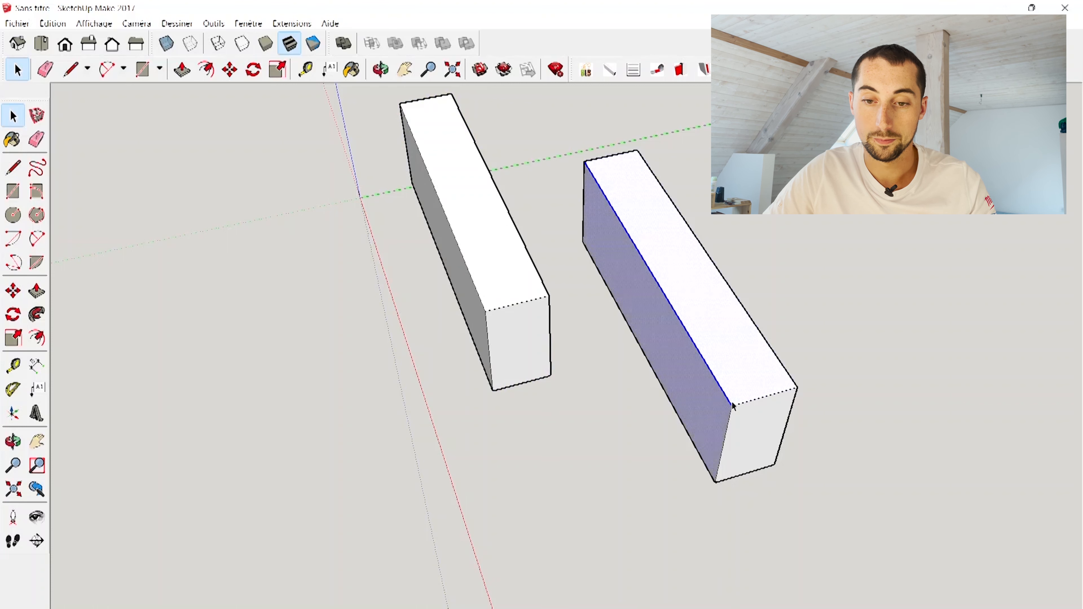
triple_click(733, 408)
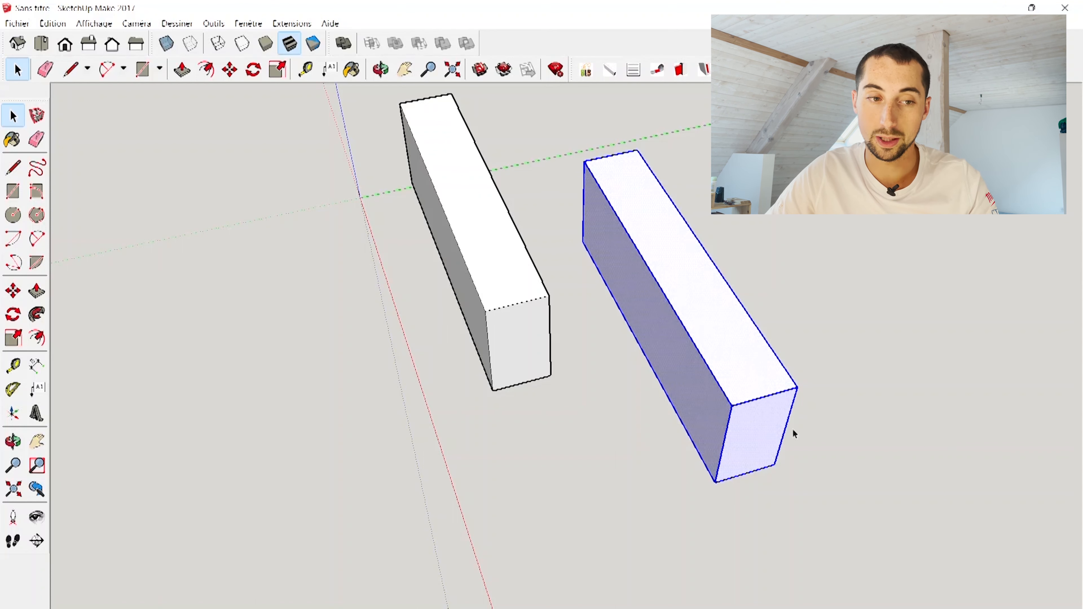
click(36, 116)
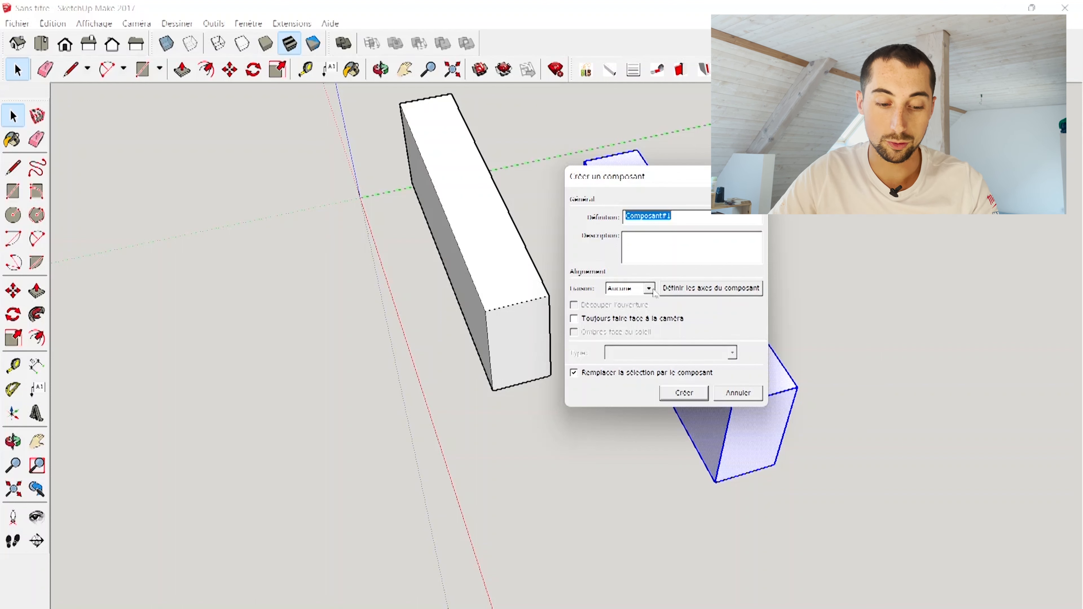
text(Travrse)
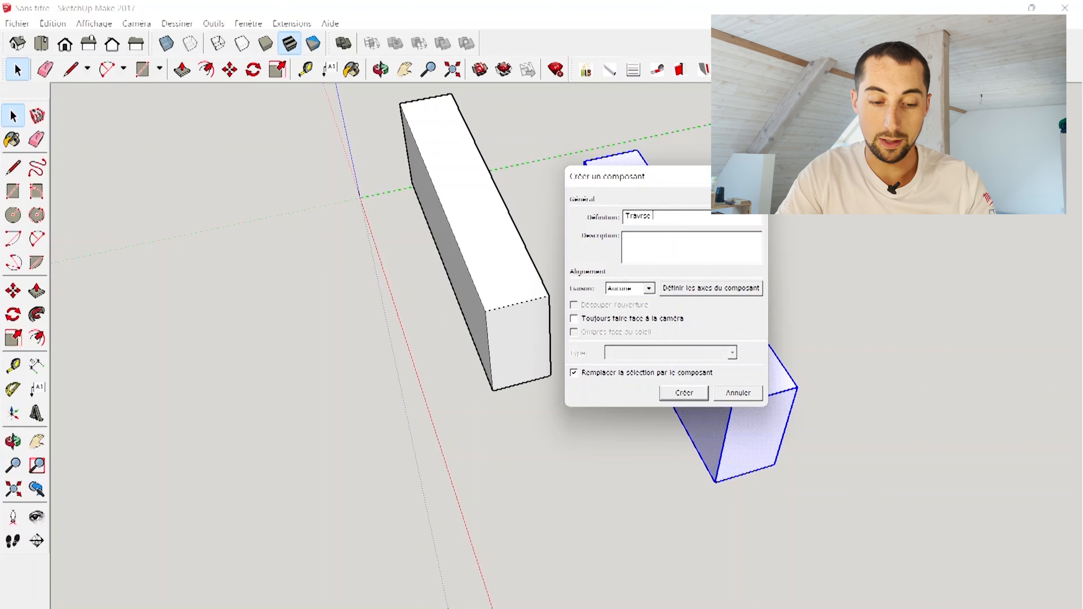
key(Return)
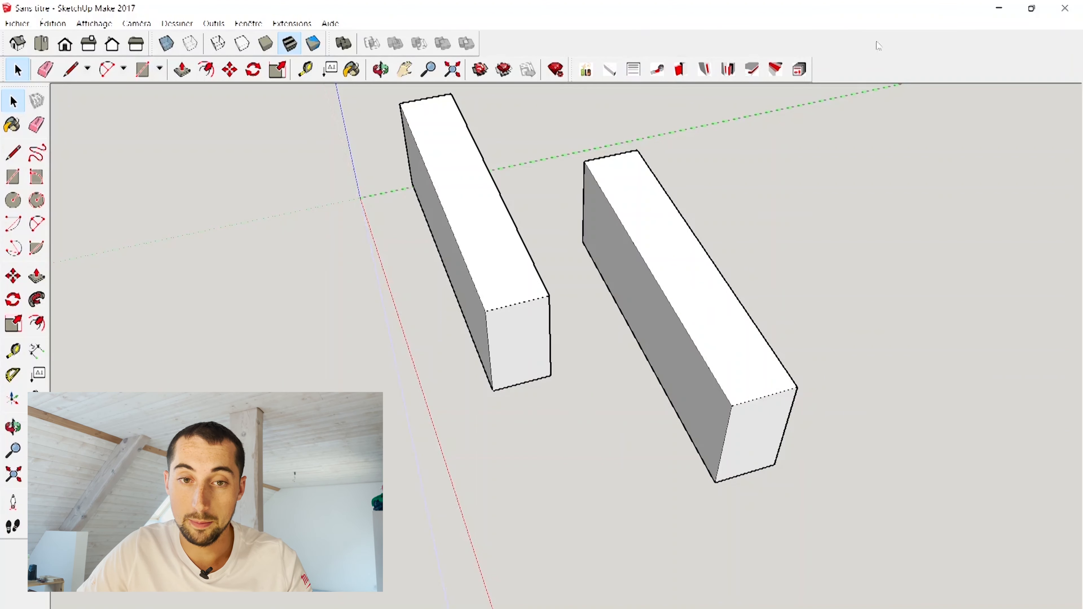
Step: Rotate the second block component a quarter turn about its vertical axis and move it by its upper corner towards the first block's end
right_click(859, 65)
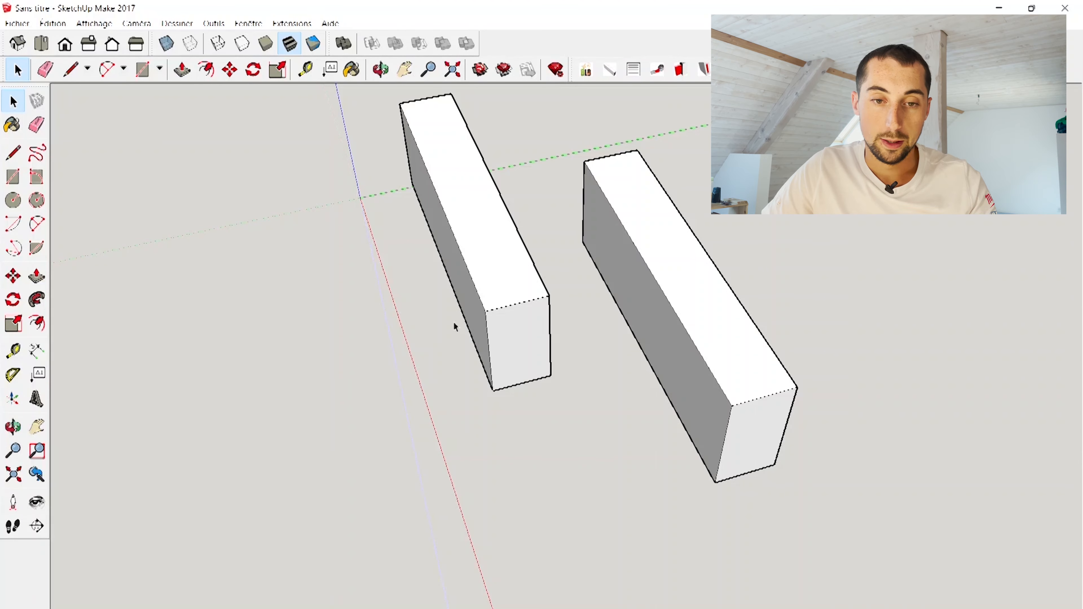
click(504, 314)
click(671, 296)
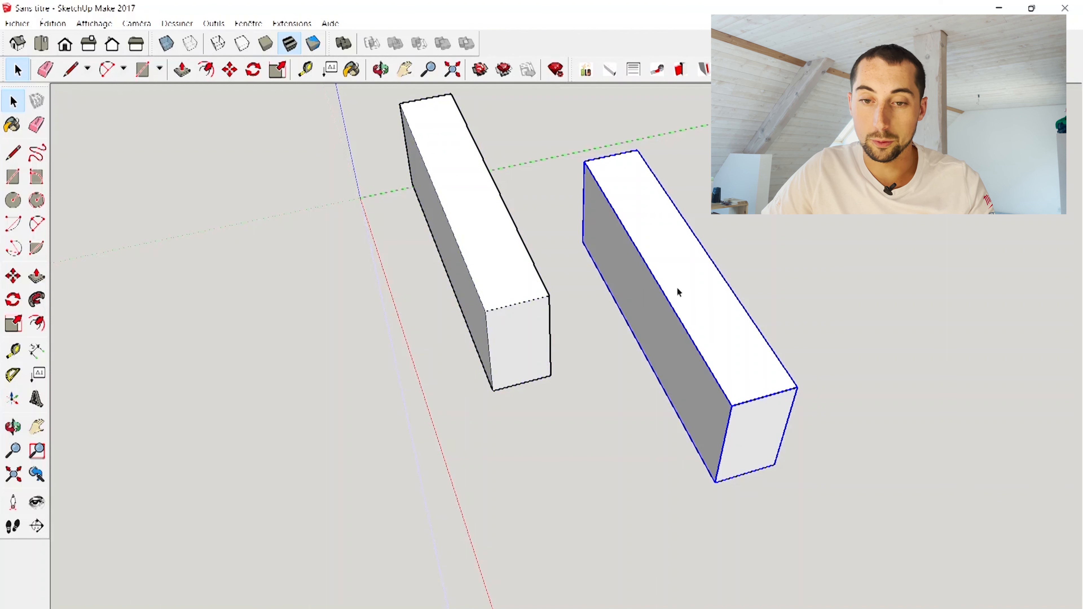
click(229, 70)
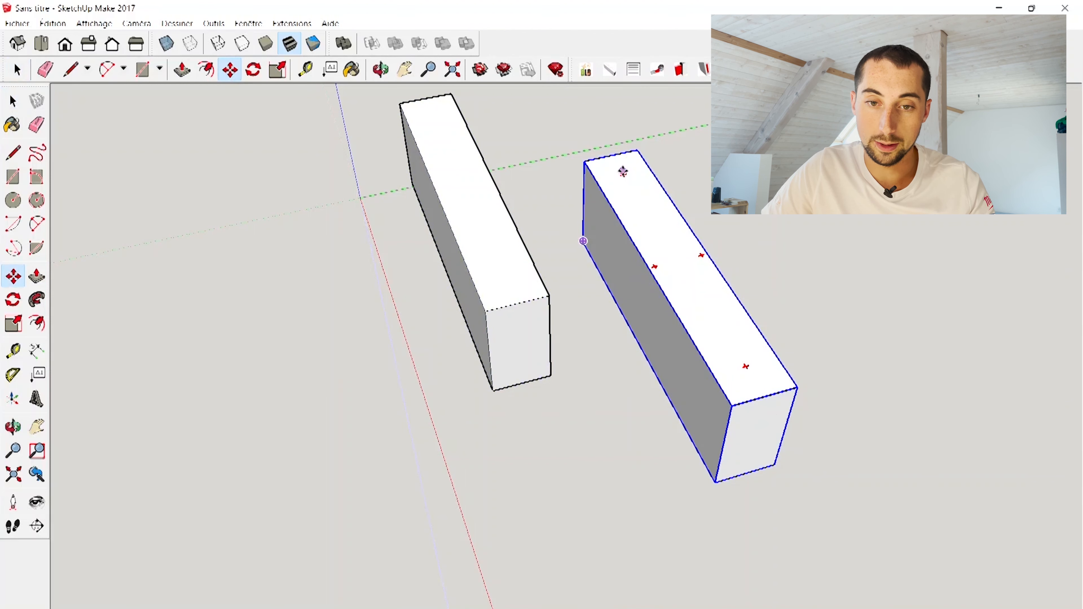
drag(624, 171, 549, 477)
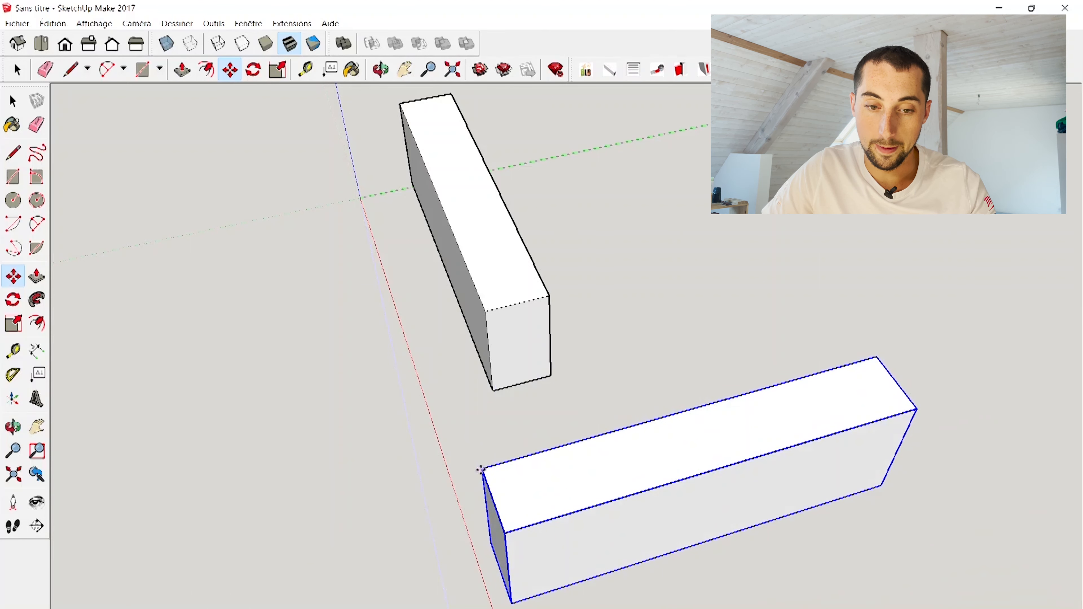
drag(481, 470, 486, 311)
Step: Move the crosswise component against the first block's front end so the two blocks form a T
scroll(504, 273, up, 3)
middle_drag(505, 320, 563, 282)
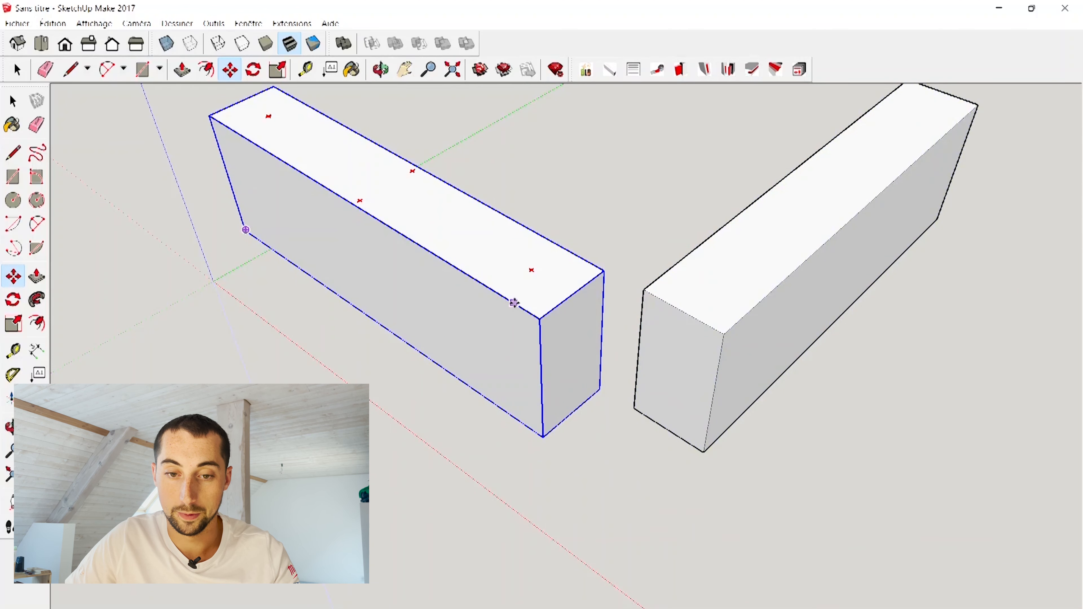
drag(515, 303, 505, 401)
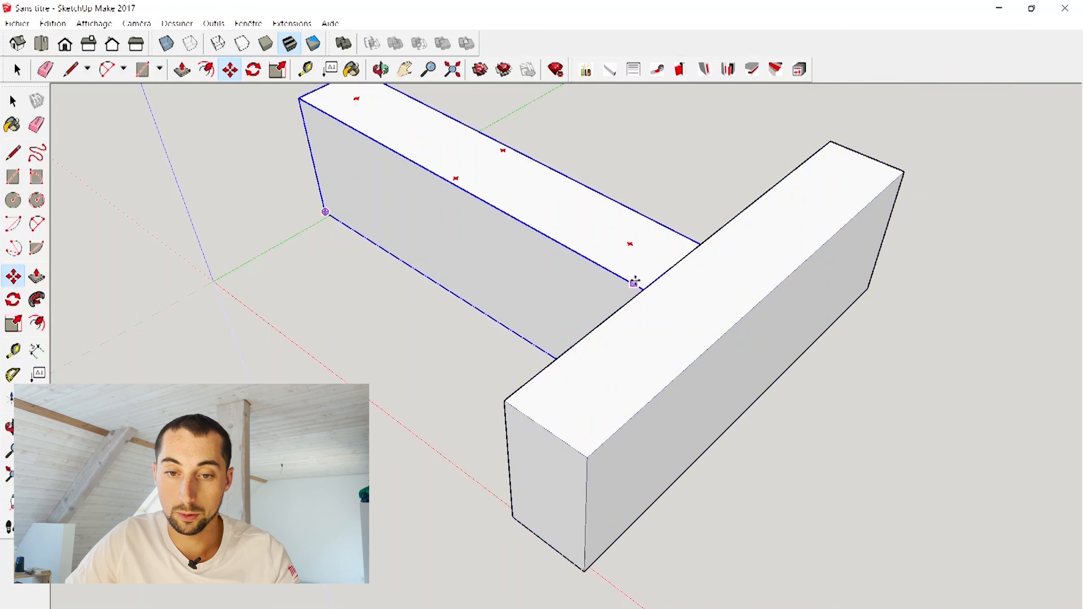
drag(669, 261, 695, 250)
middle_drag(695, 250, 462, 402)
scroll(462, 401, down, 5)
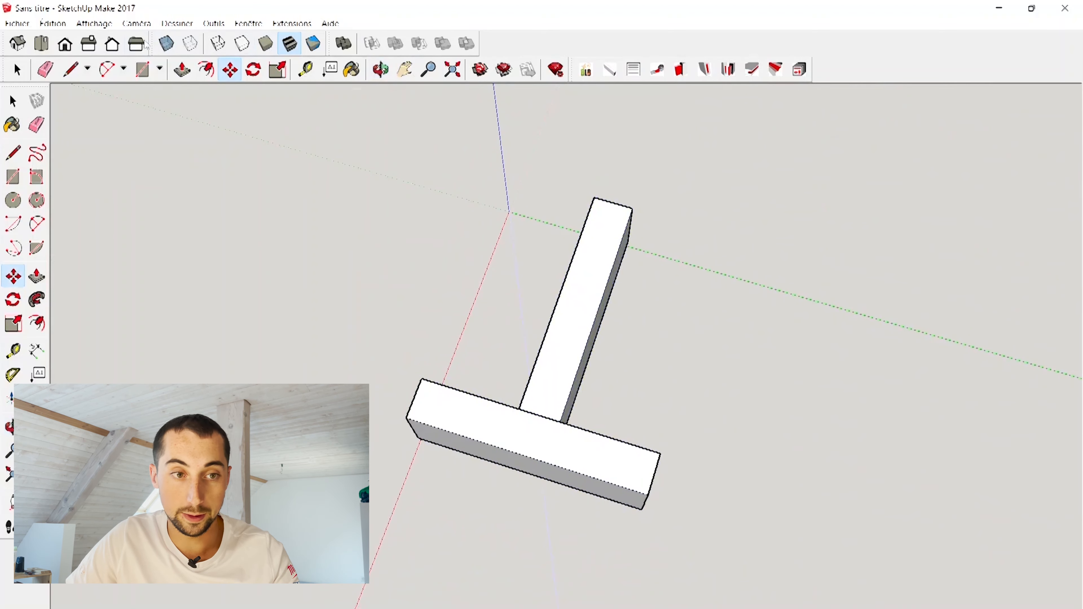
Step: Open the extension manager to view the installed extensions, and close it again
click(41, 43)
scroll(648, 407, up, 3)
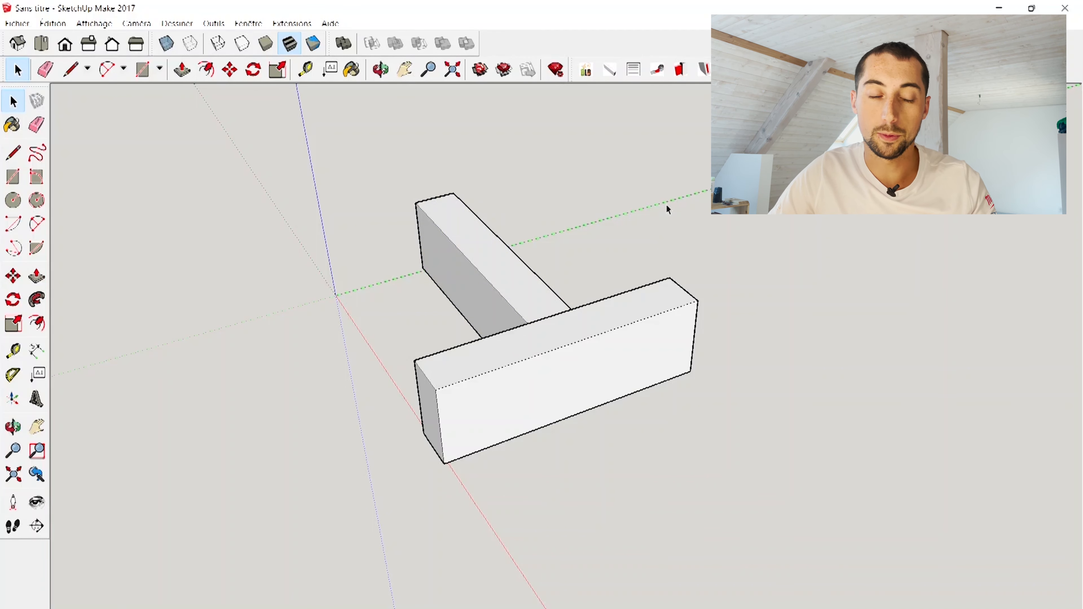
click(559, 70)
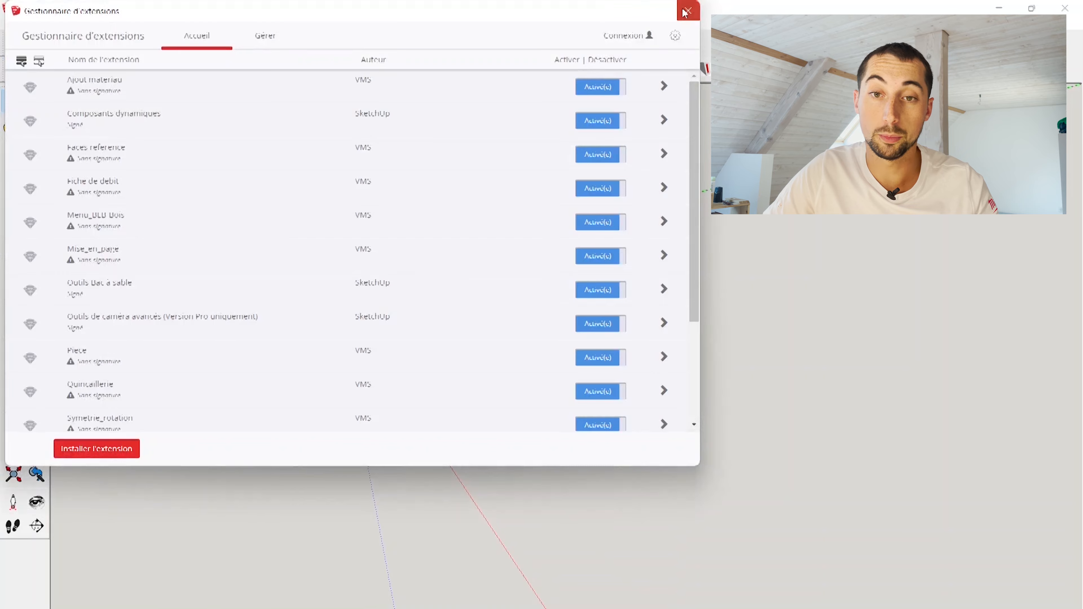
click(686, 12)
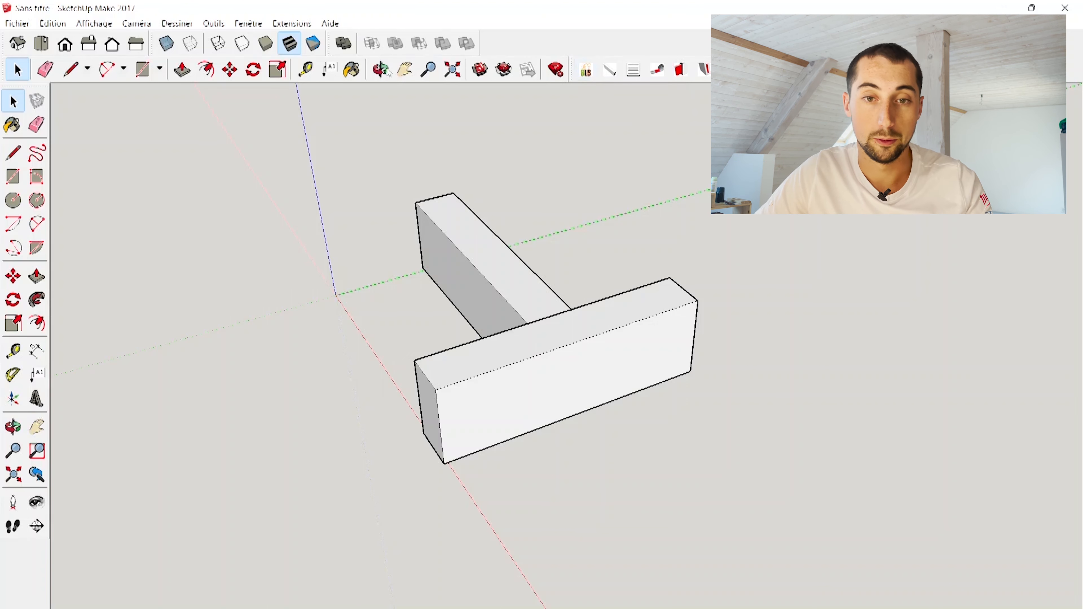
Step: Start the Pièce part generator and set the part's name to Montant
click(616, 76)
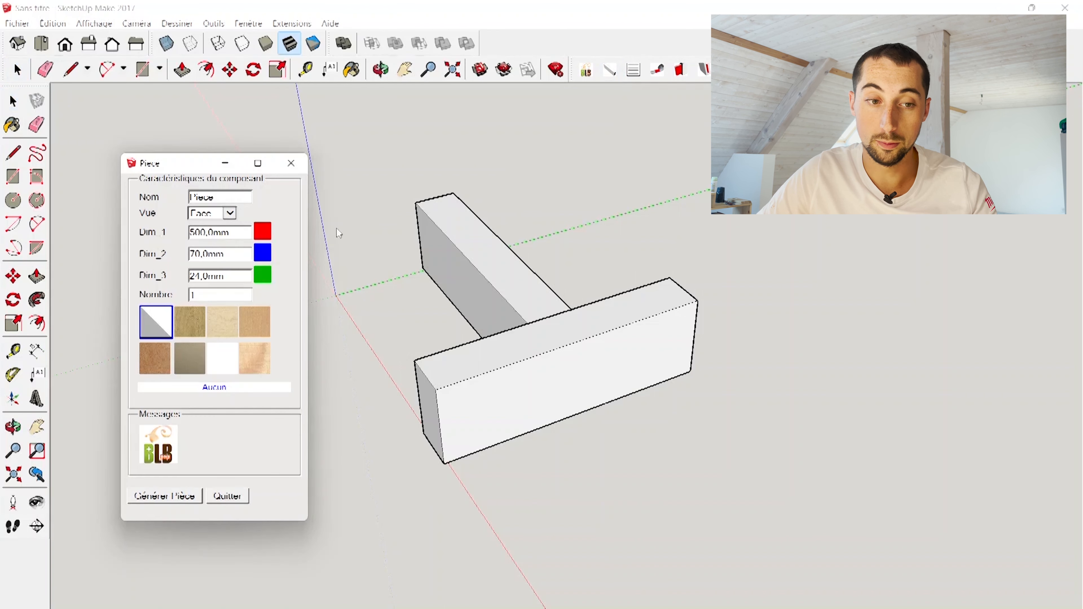
double_click(242, 194)
text(Monta)
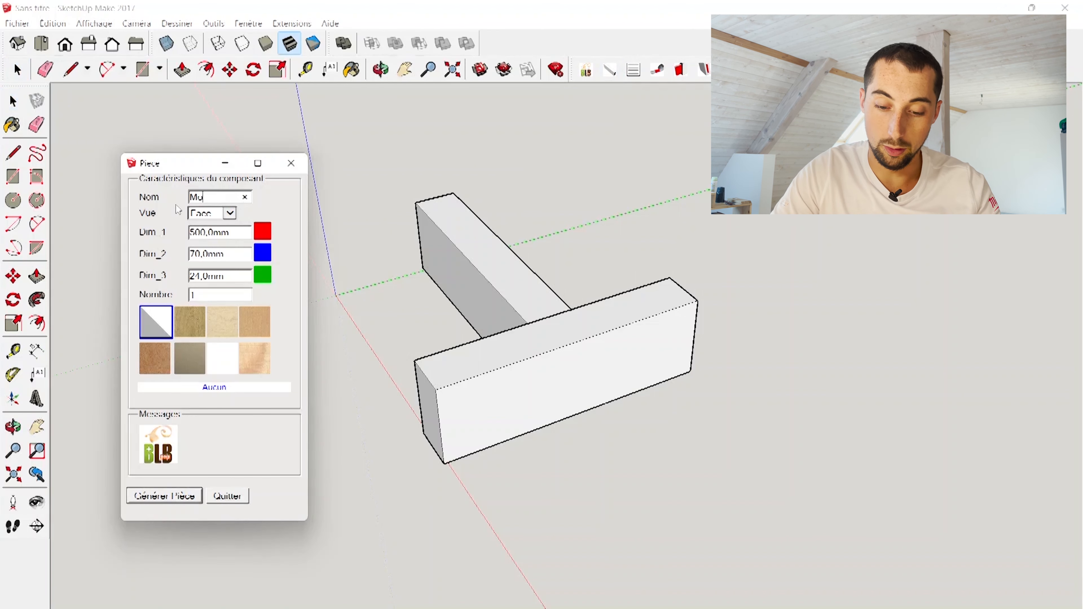
text(nt)
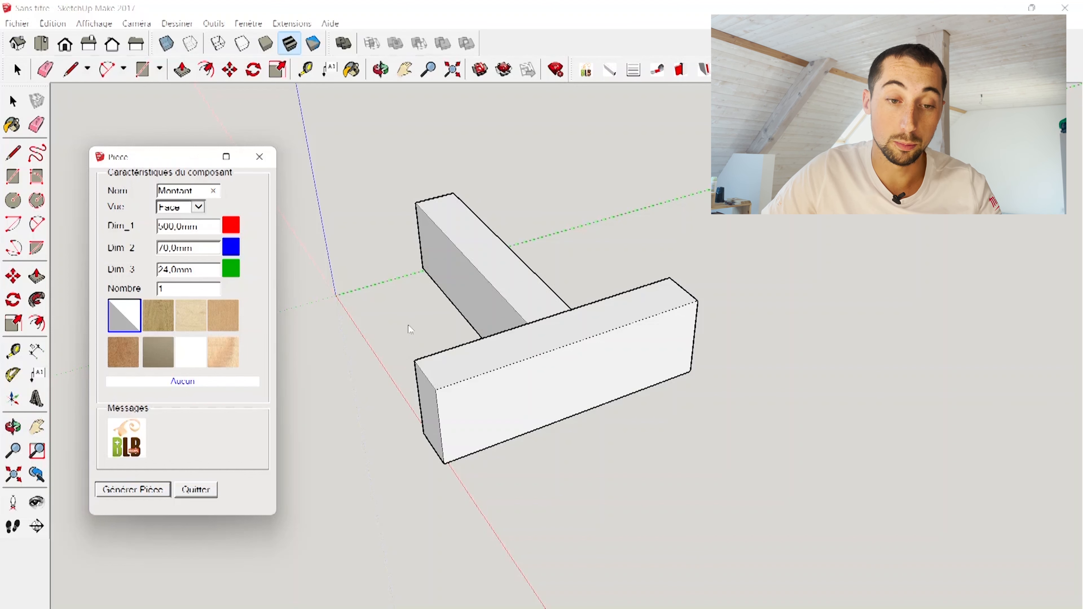
Step: Set the Montant part's Dim_1 to 60 mm, Dim_3 to 80 mm and Dim_2 to 500 mm
drag(175, 227, 160, 231)
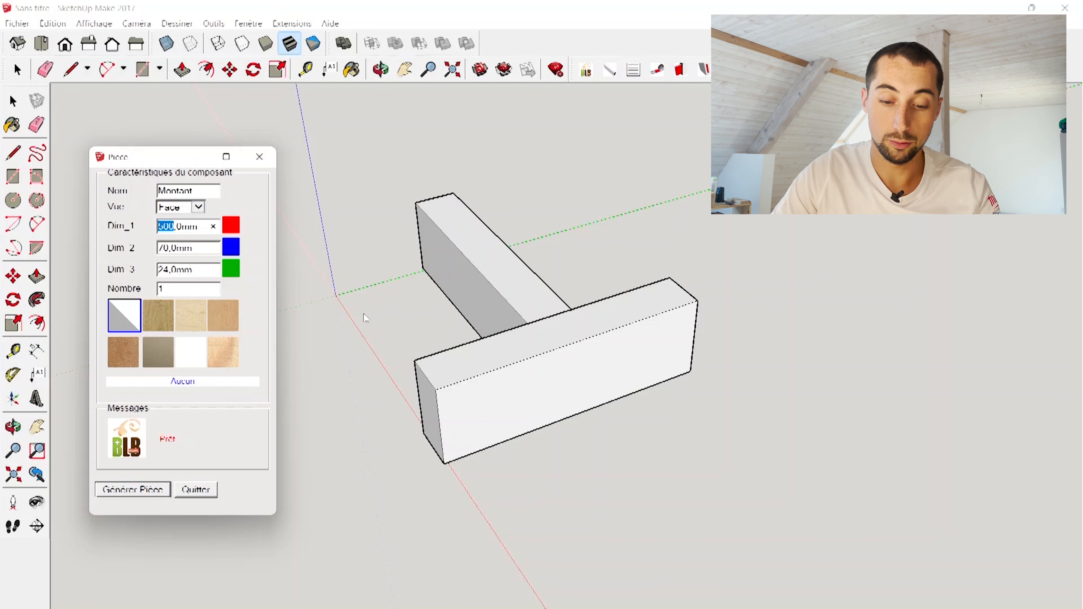
text(13)
key(BackSpace)
key(BackSpace)
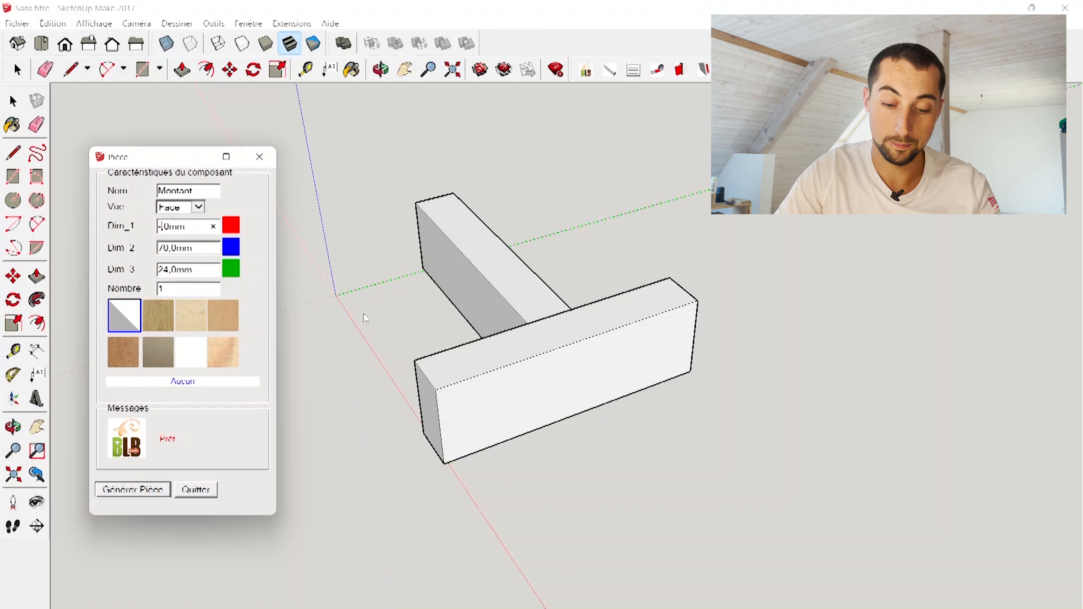
text(60)
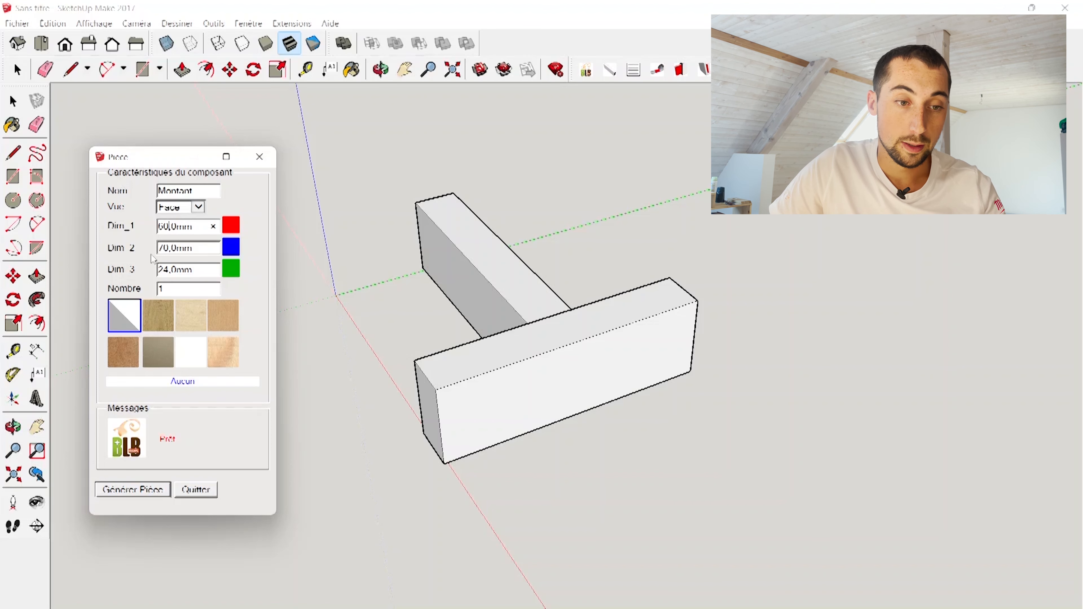
double_click(165, 268)
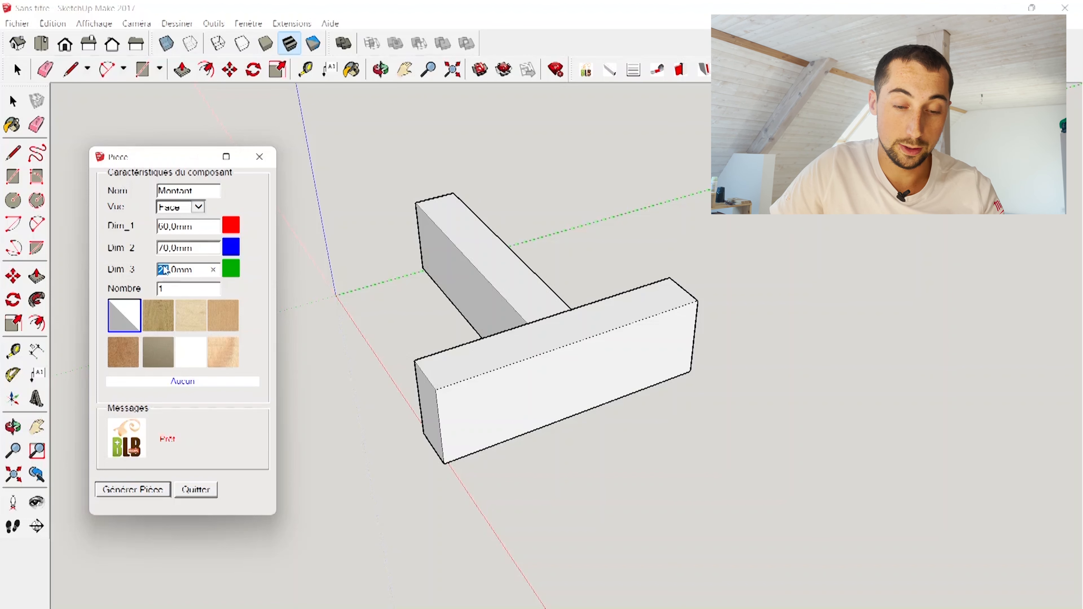
text(80)
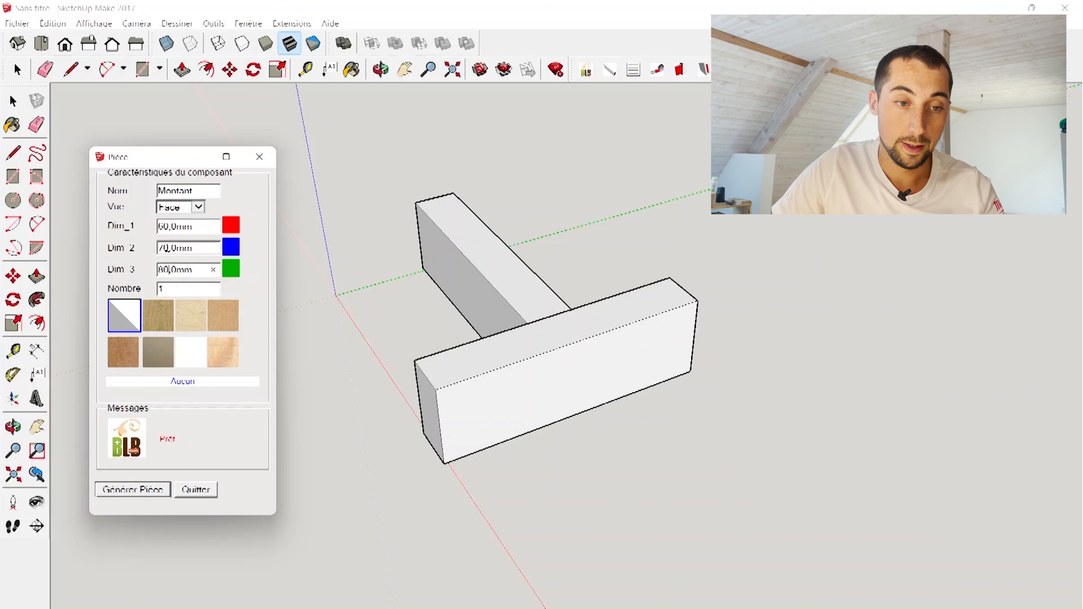
double_click(165, 248)
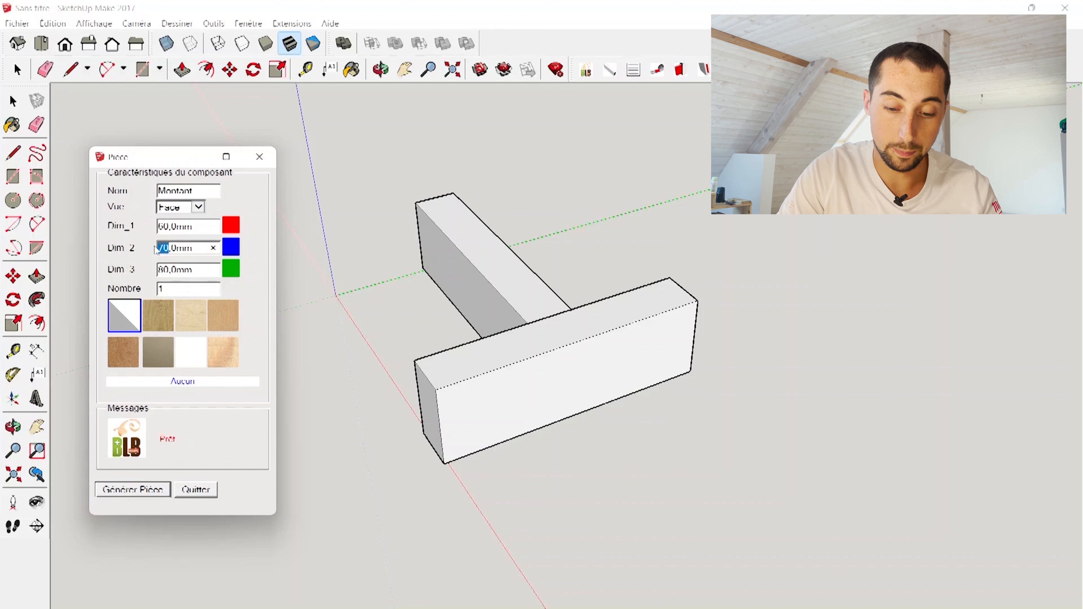
text(500)
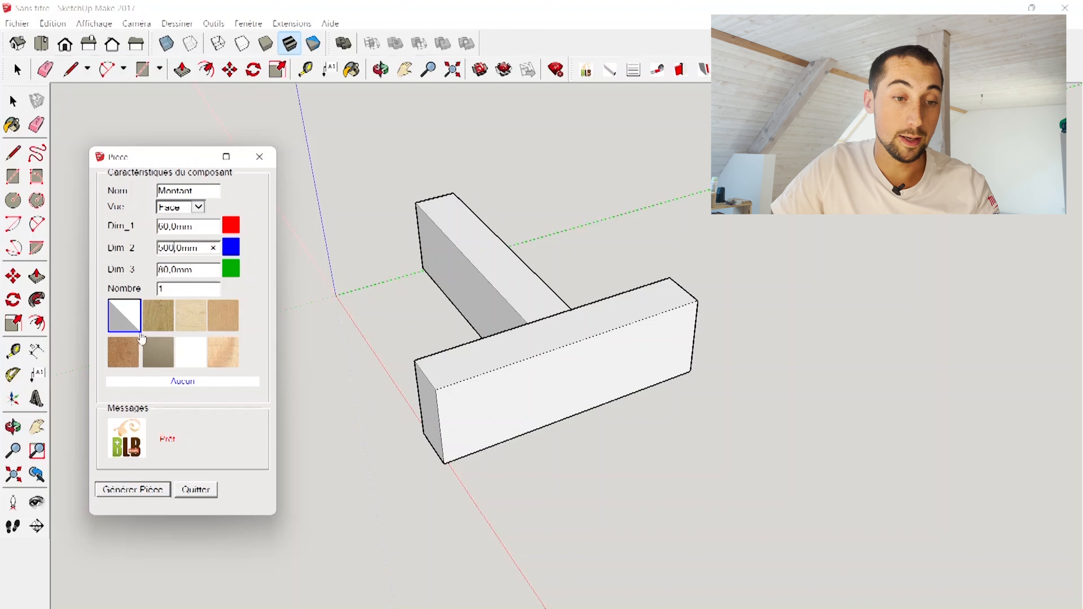
Step: Try the available material swatches for the Montant part and choose the oak (Chêne)
click(160, 315)
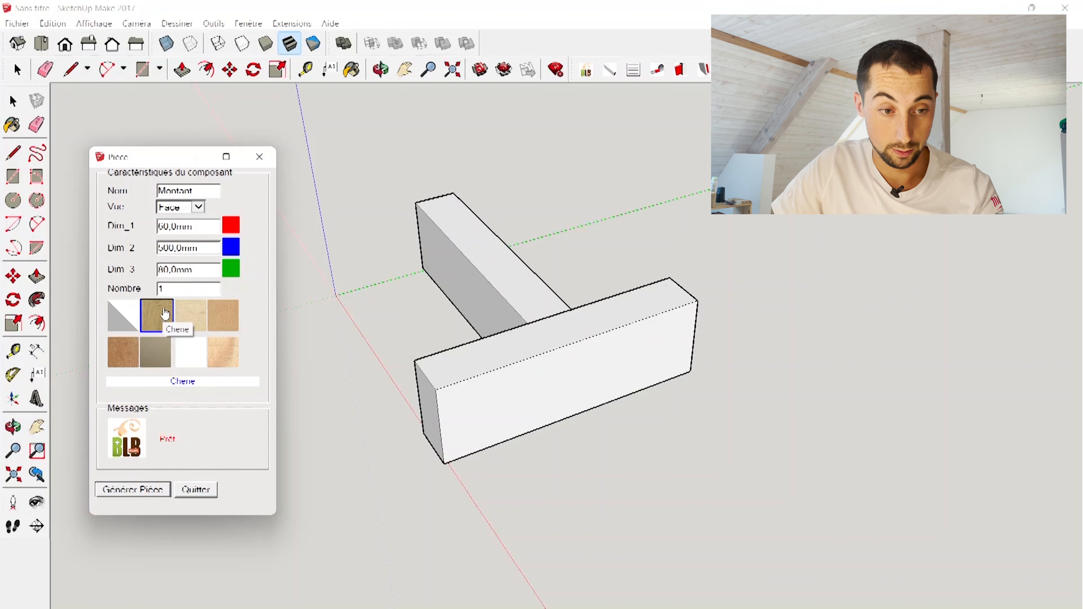
click(189, 314)
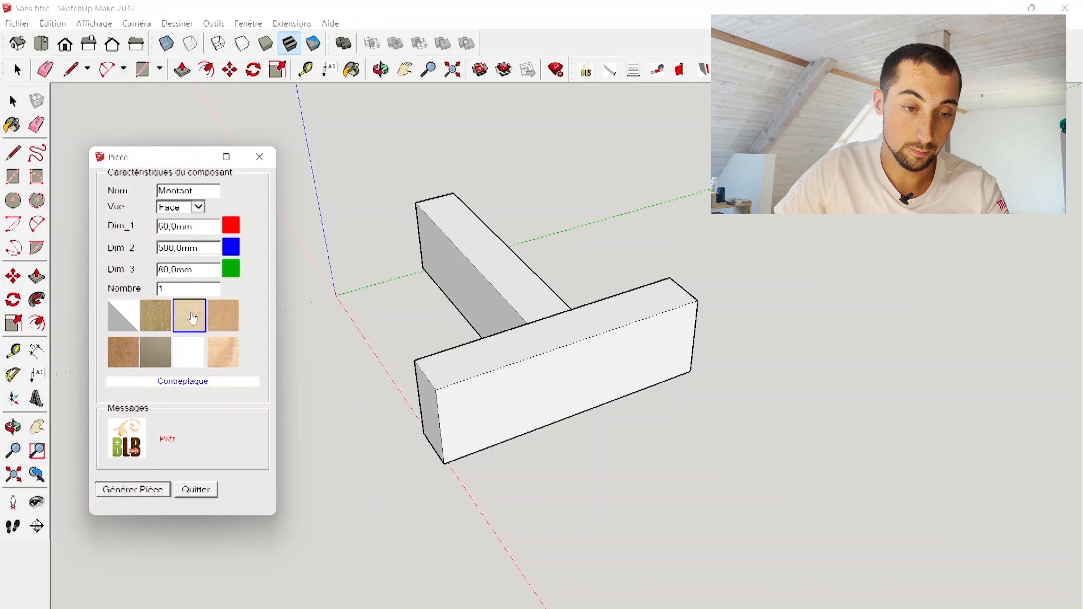
click(217, 325)
click(123, 362)
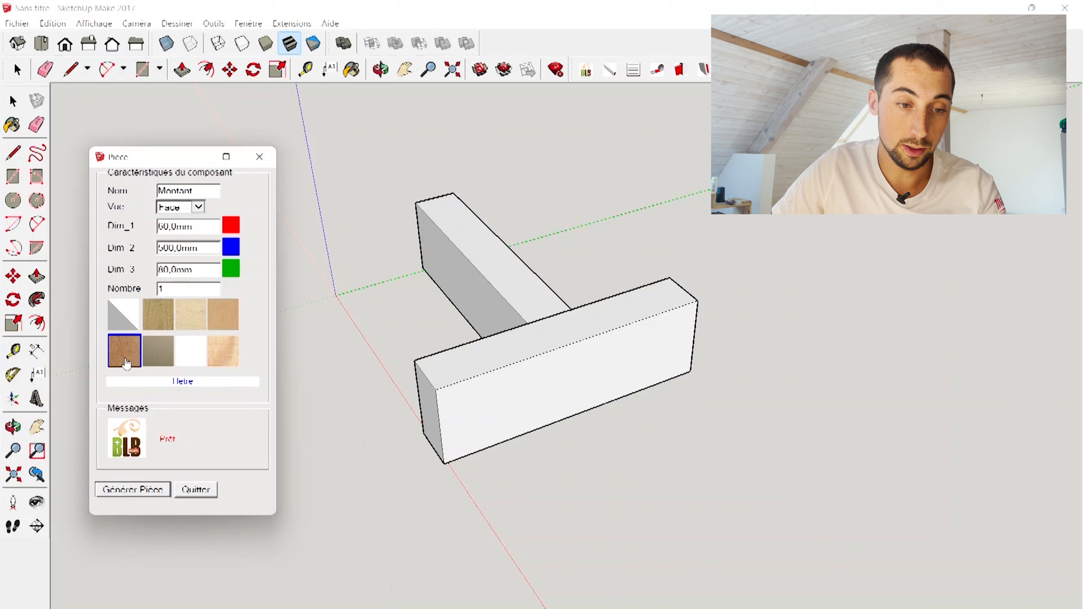
click(171, 362)
click(196, 357)
click(219, 356)
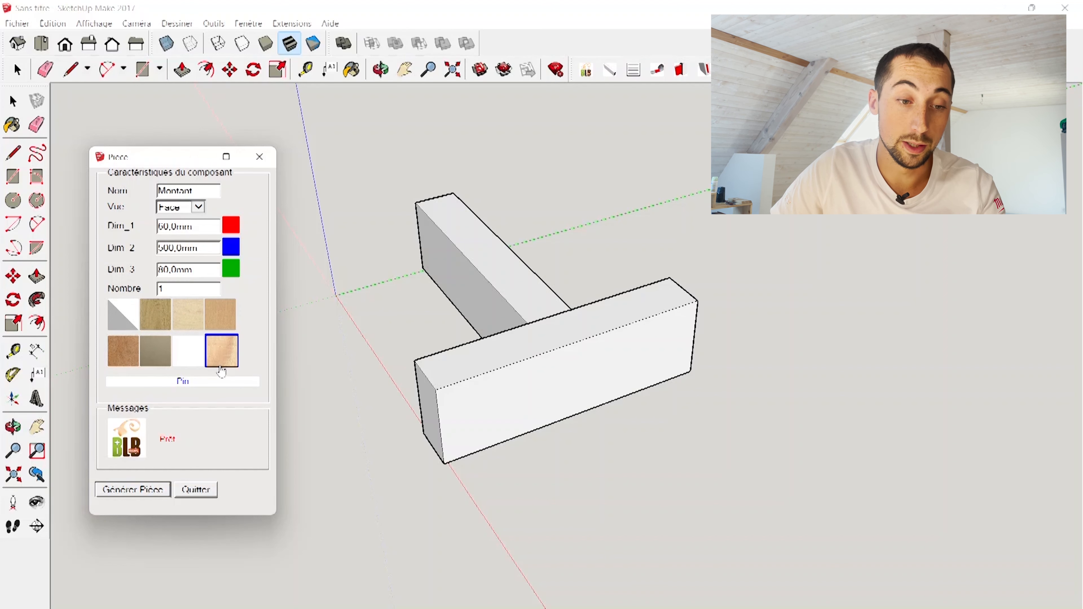
click(143, 319)
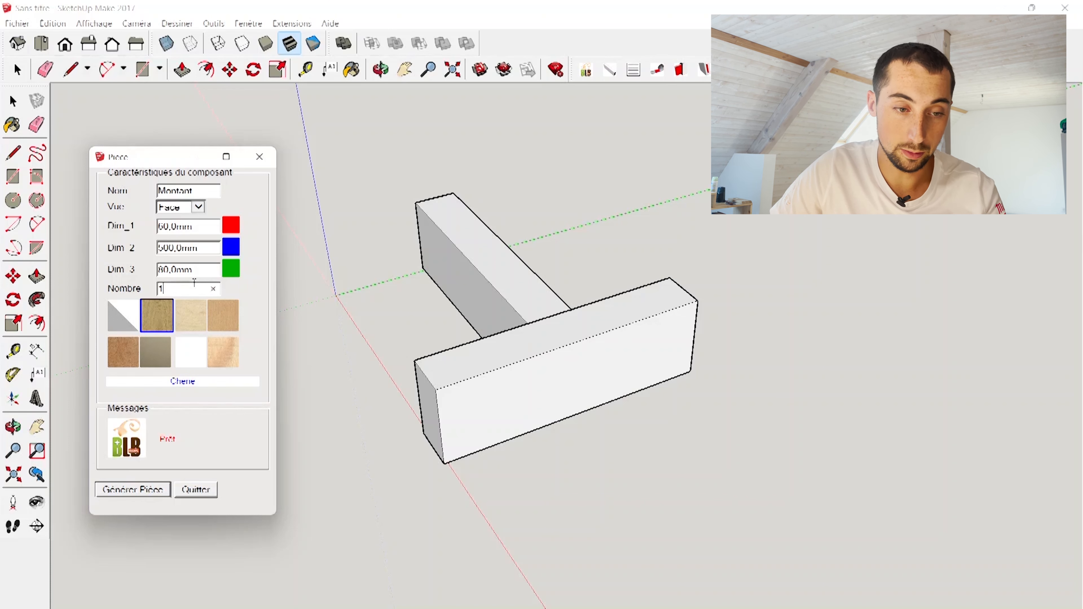
Step: Set the number of Montant parts to 4 and generate them
key(BackSpace)
text(4)
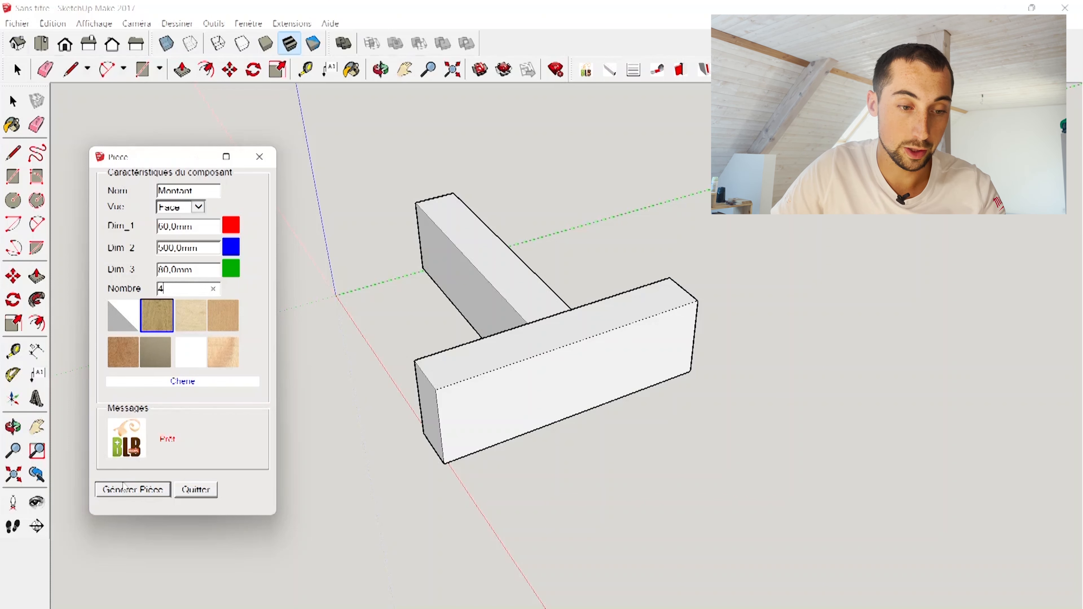
click(158, 488)
middle_drag(298, 286, 422, 256)
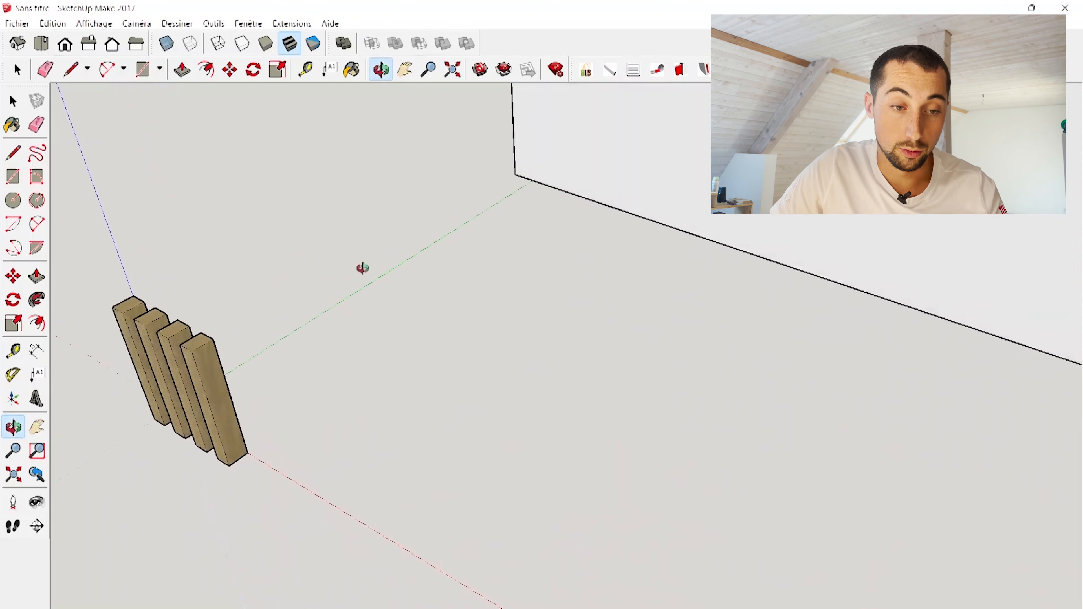
scroll(183, 399, up, 5)
scroll(368, 326, up, 3)
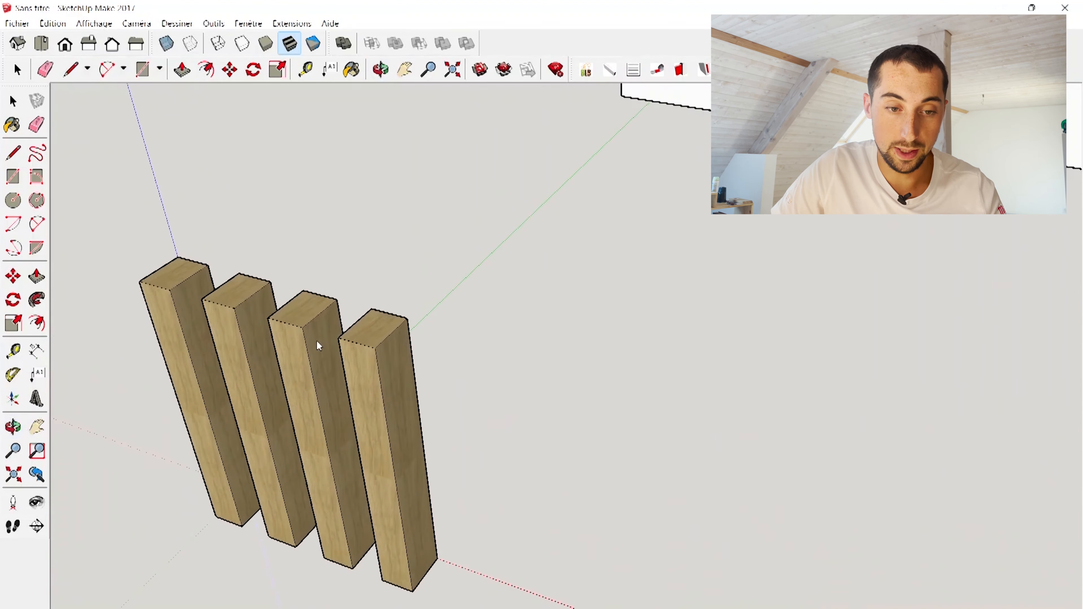
Step: Move the second oak post from the origin out of the row, away from the other three
middle_drag(317, 346, 411, 363)
scroll(175, 341, down, 5)
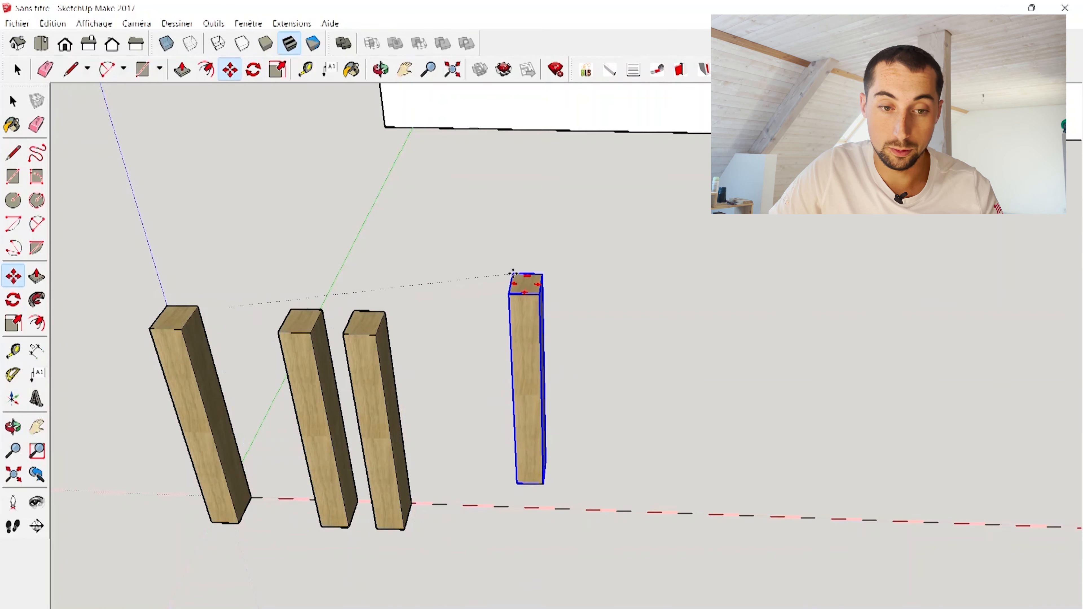
click(429, 241)
scroll(427, 266, up, 4)
middle_drag(370, 277, 482, 274)
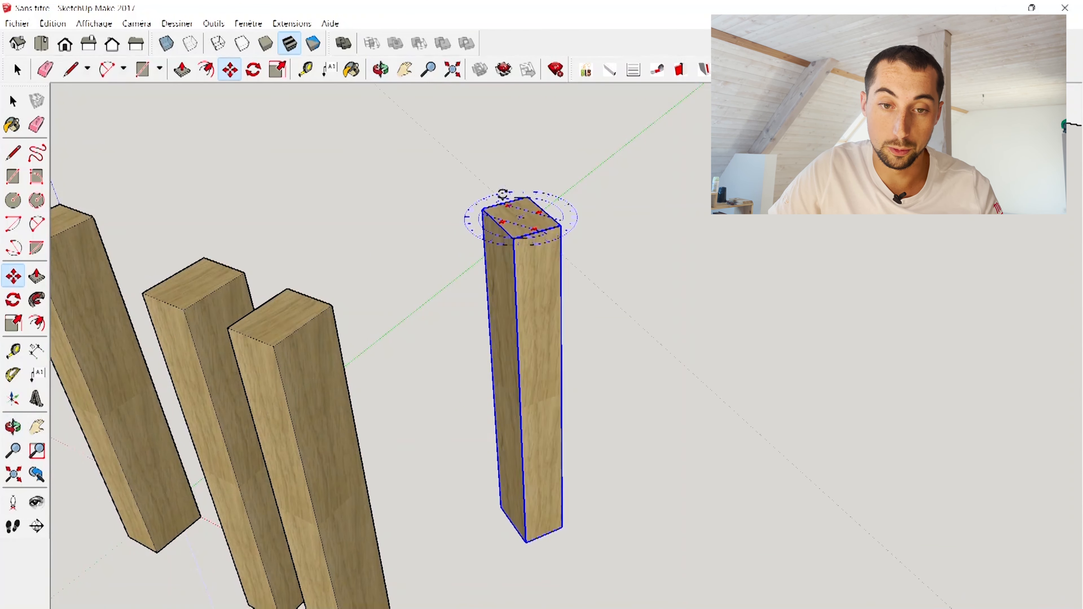
Step: Rotate the isolated oak post so it lies tilted away from vertical, apart from the other three
click(507, 392)
click(449, 239)
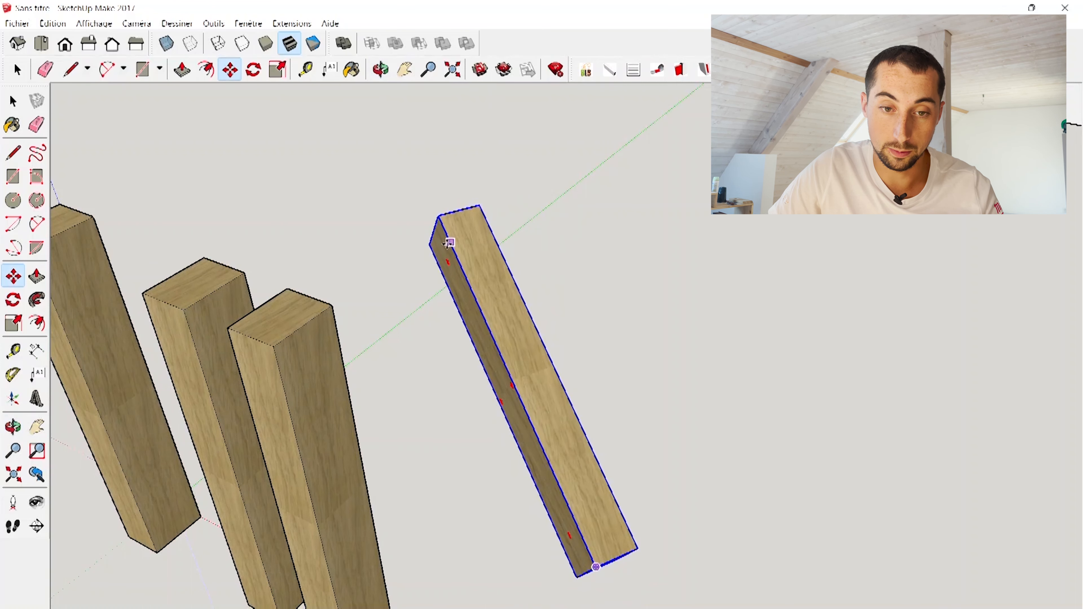
middle_drag(446, 240, 904, 294)
middle_drag(460, 408, 297, 477)
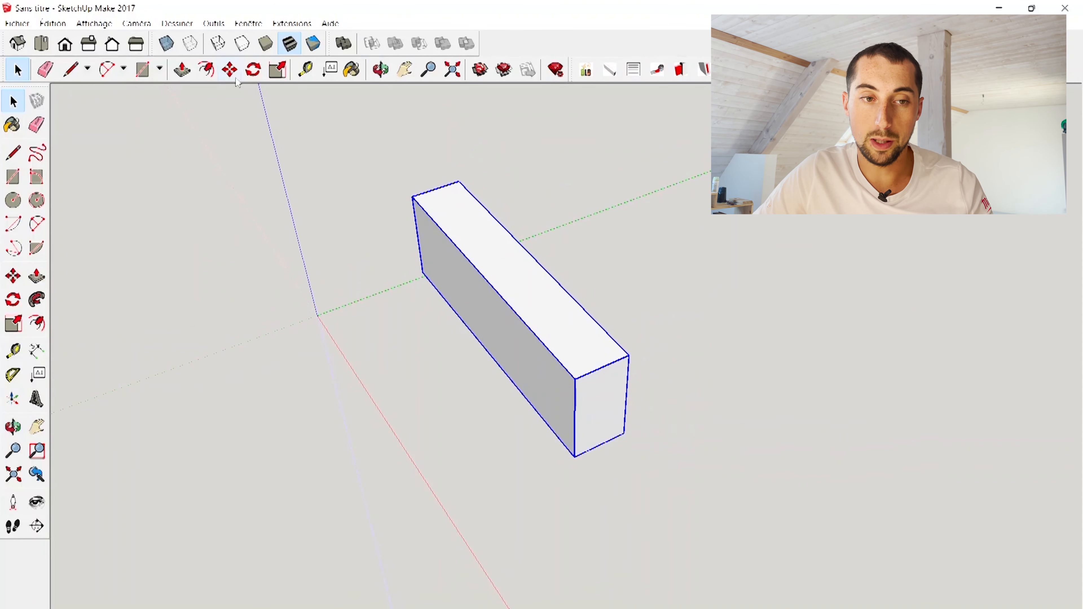
Step: Copy the selected block component along the green axis to place a second parallel block beside it
click(229, 70)
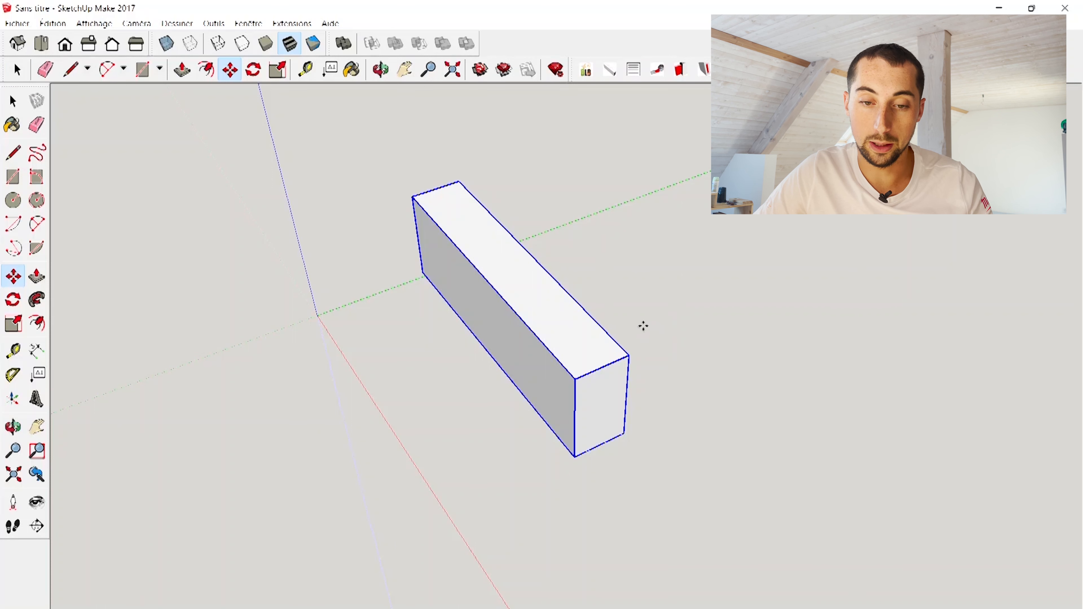
click(576, 378)
key(ctrl)
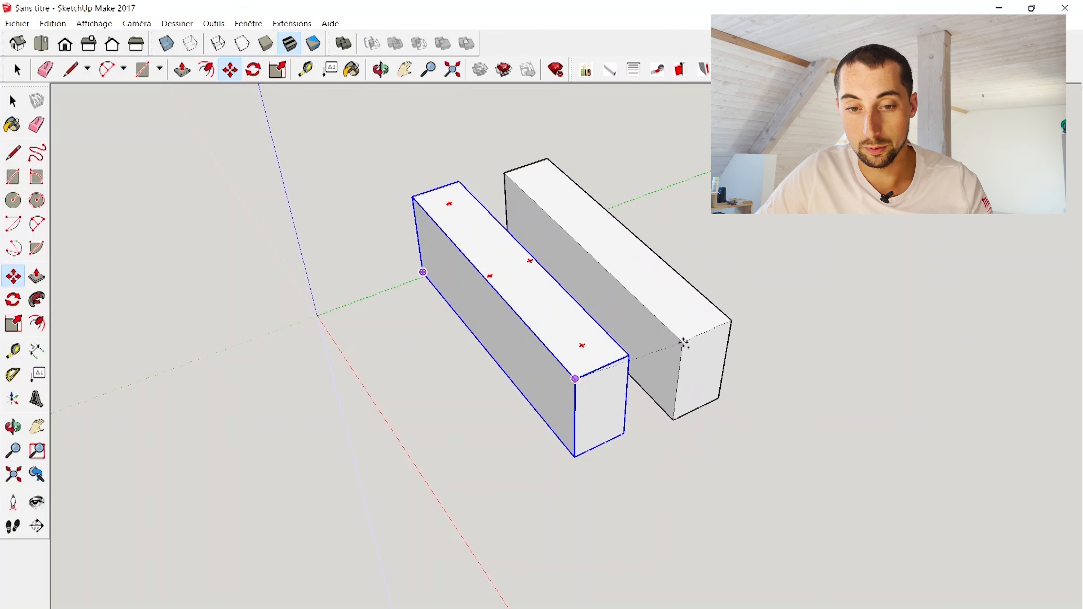
click(694, 327)
middle_drag(694, 327, 513, 336)
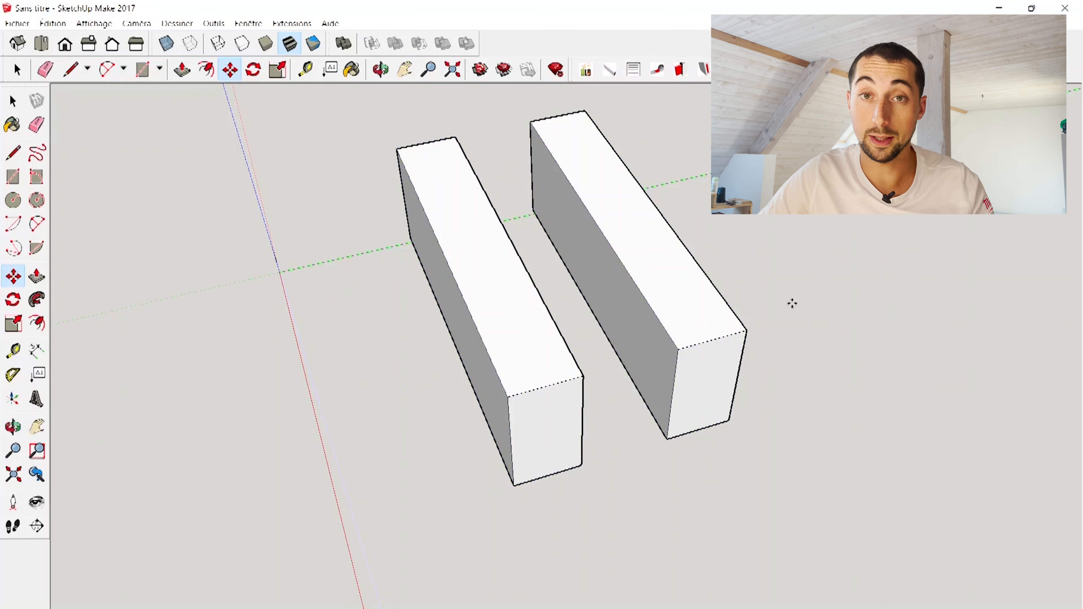
key(space)
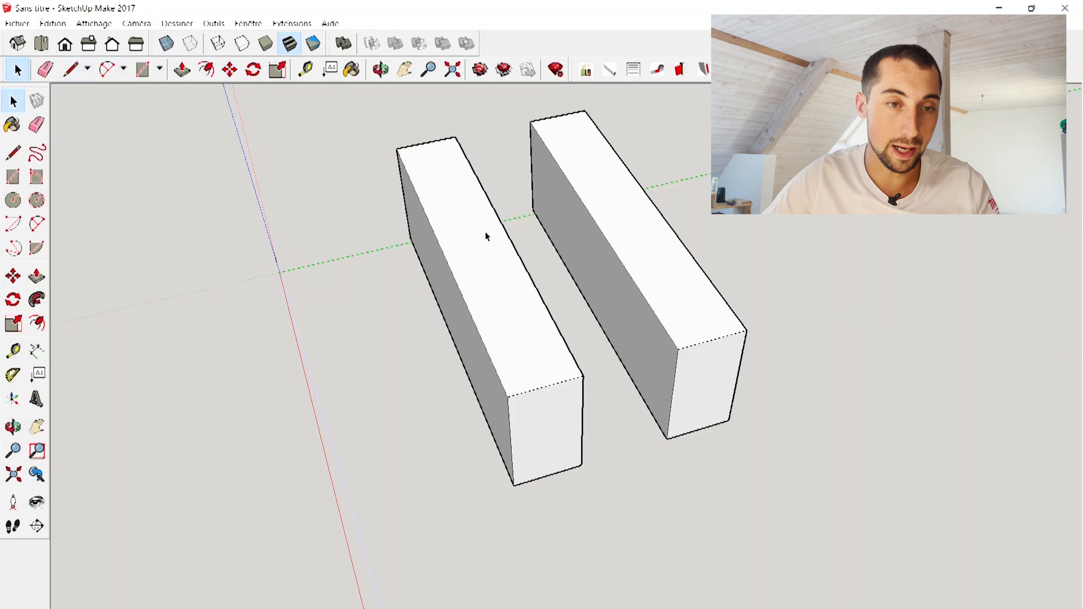
Step: Edit the original block component nearer the origin and lengthen it by push/pulling its front end face outward
double_click(483, 285)
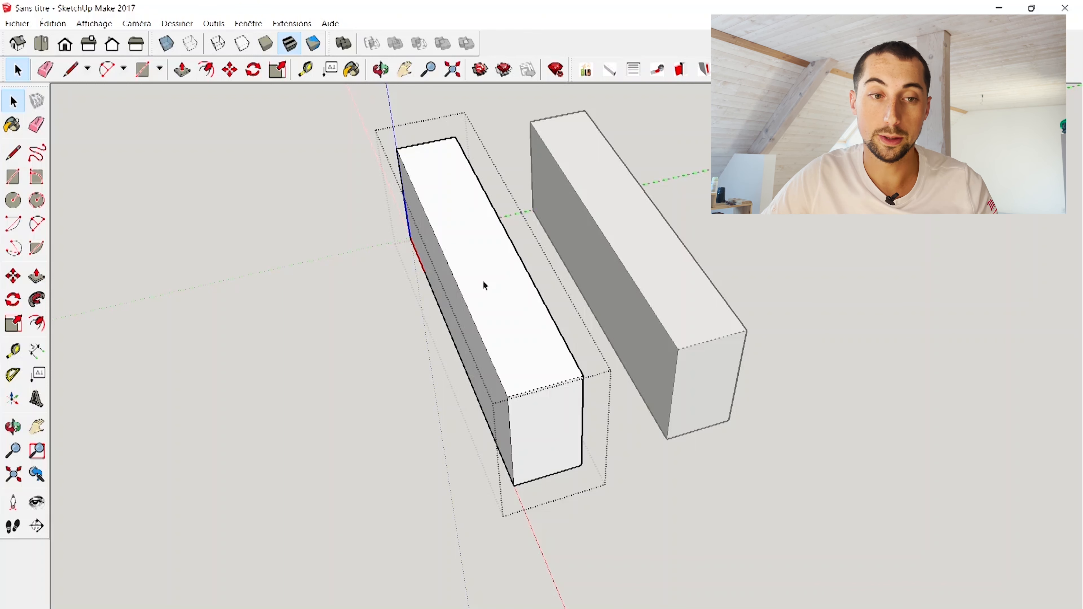
click(809, 236)
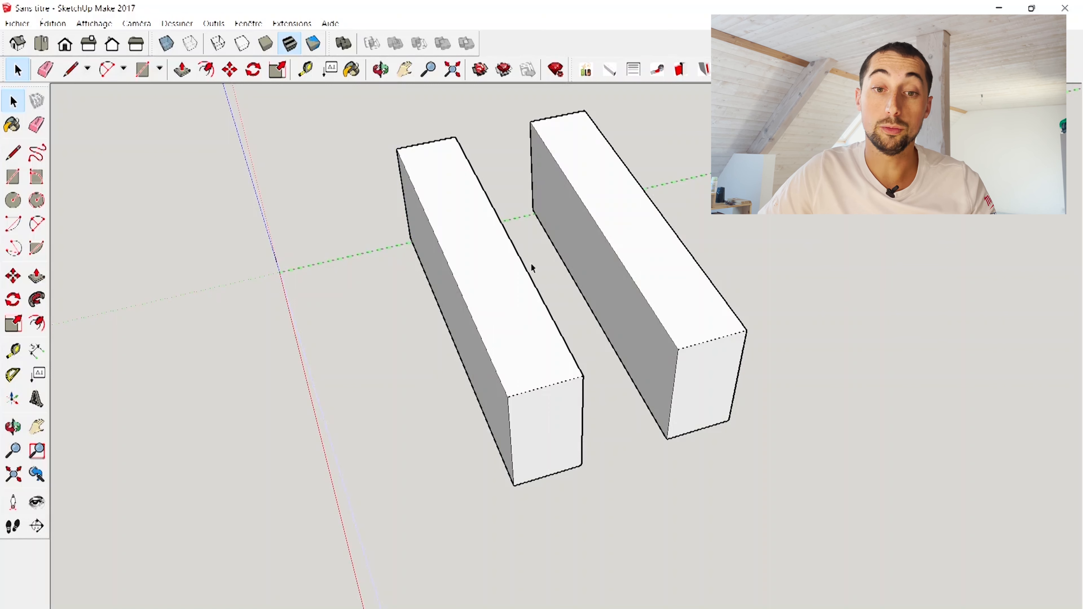
scroll(518, 278, up, 2)
scroll(516, 282, up, 2)
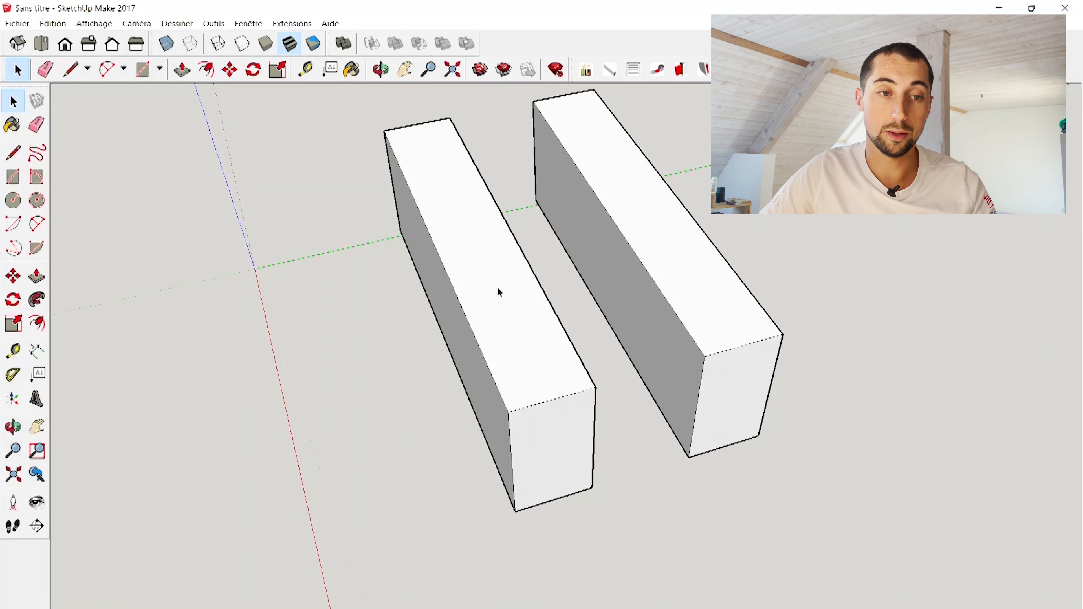
double_click(526, 375)
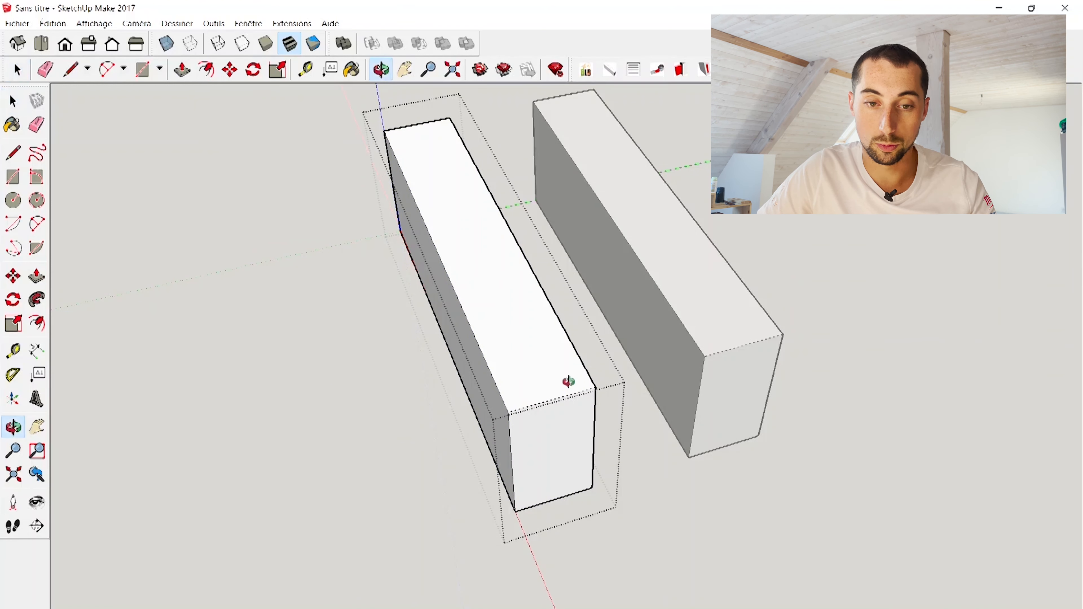
middle_drag(568, 380, 551, 290)
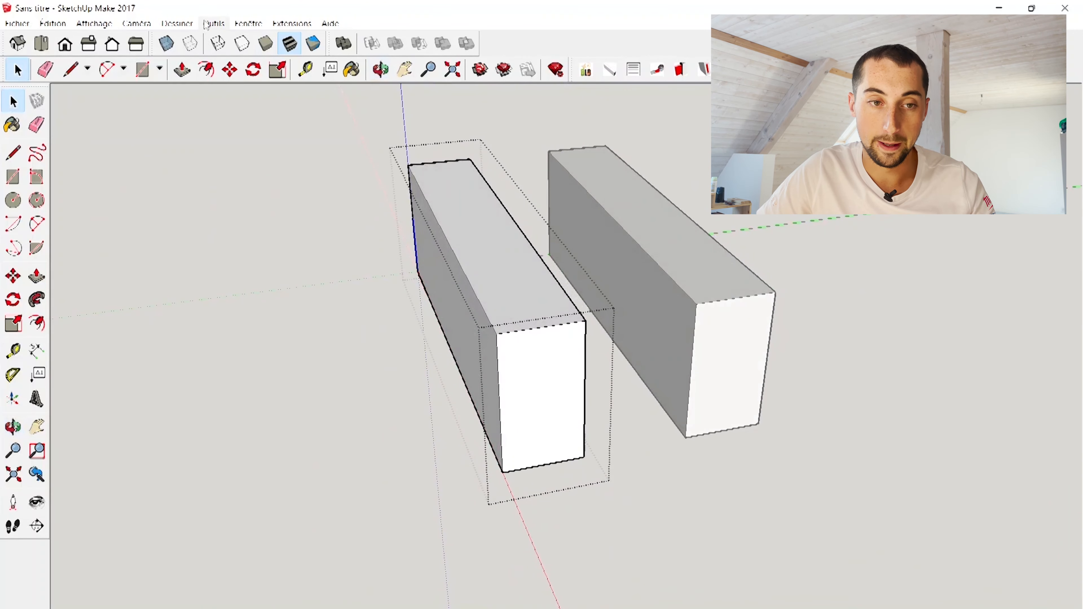
click(182, 70)
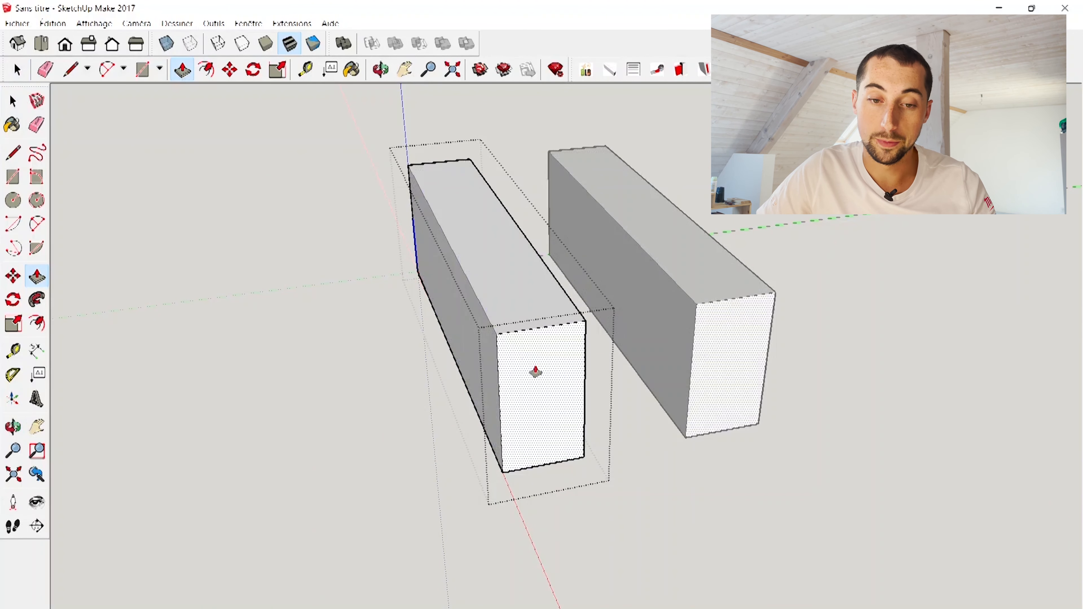
click(536, 372)
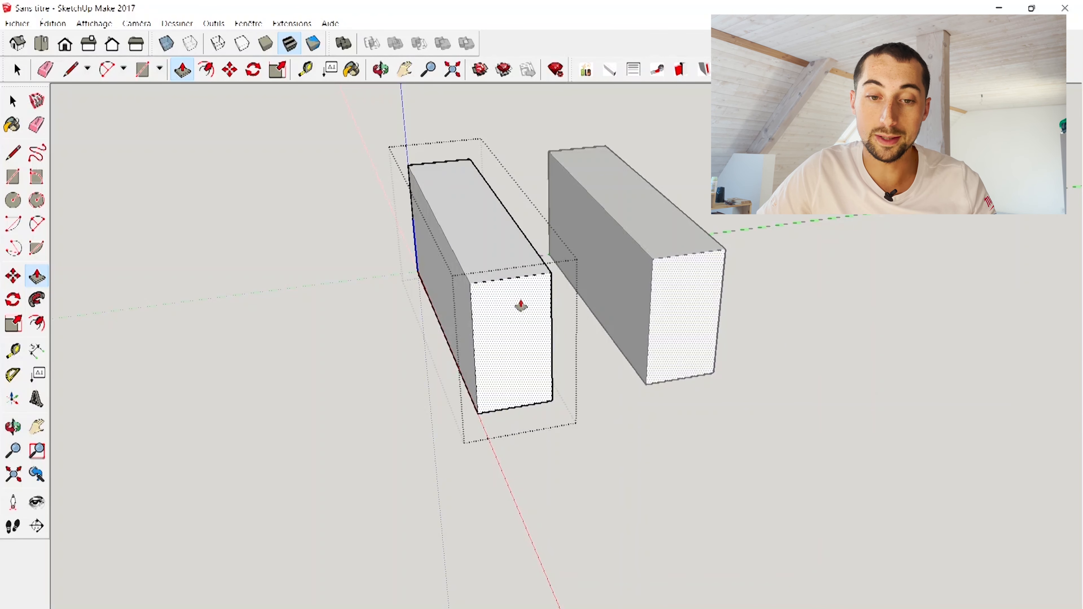
click(556, 391)
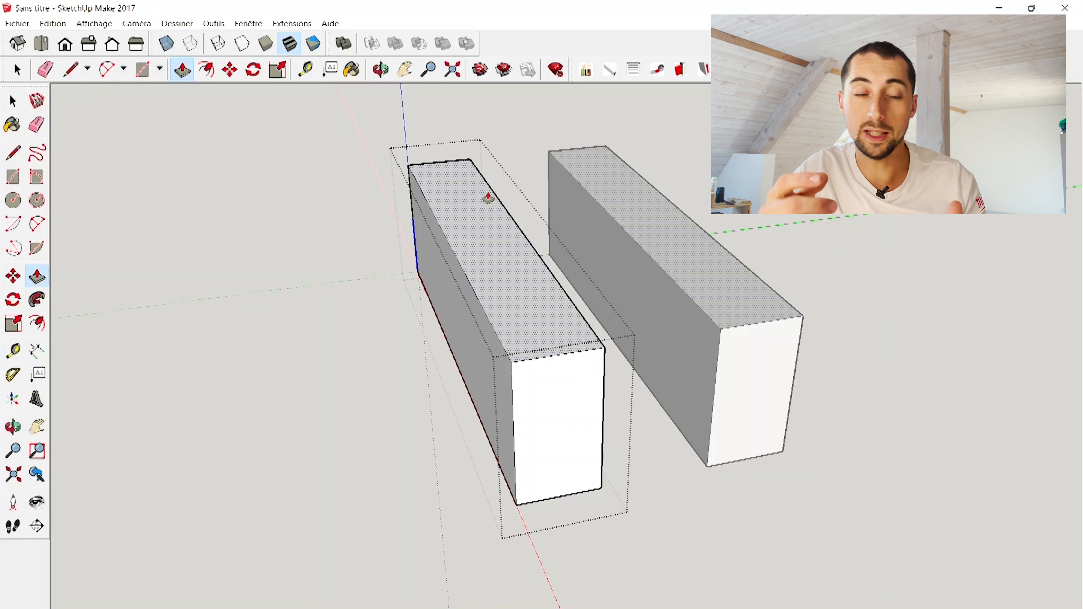
click(488, 197)
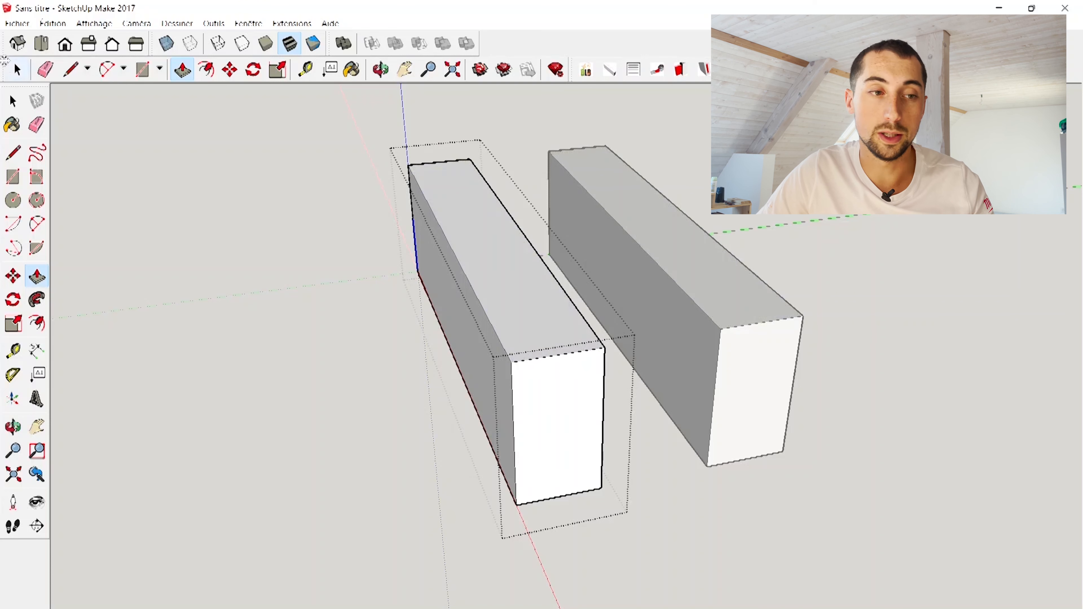
click(16, 71)
click(346, 286)
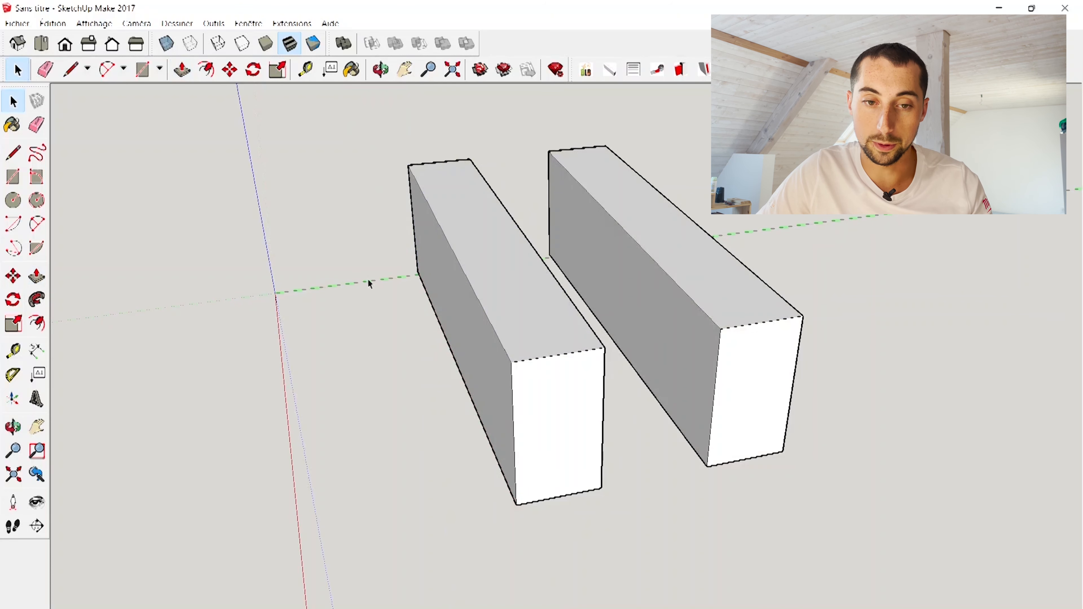
Step: Make the copied block, the one farther from the origin, a unique component (Rendre unique)
click(670, 235)
right_click(672, 237)
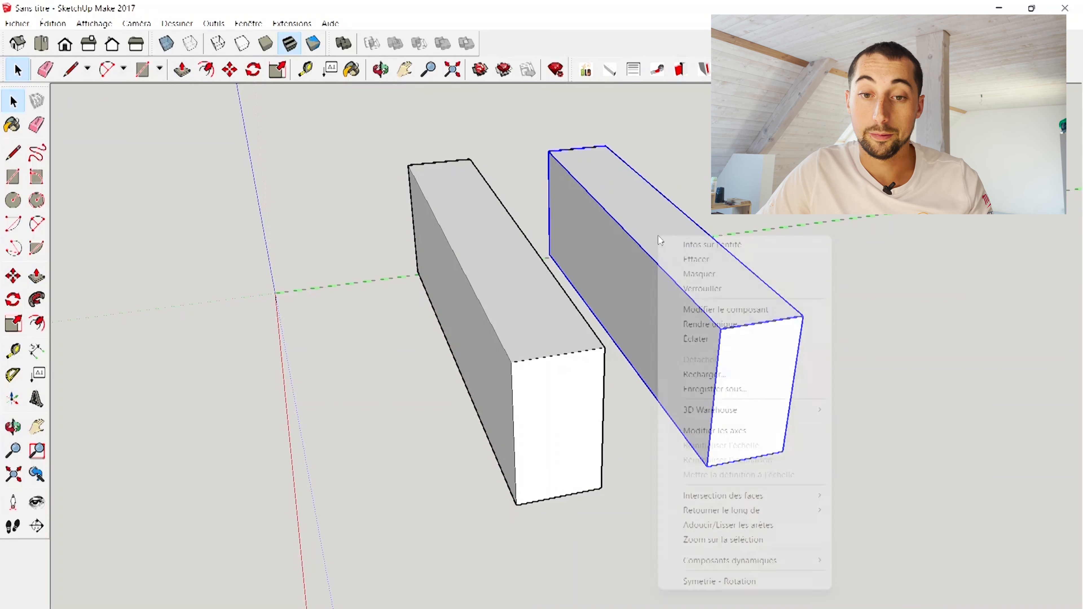
click(737, 324)
click(337, 162)
Step: Edit the block nearer the origin and push/pull its front end face outward to lengthen it further
scroll(322, 238, down, 4)
scroll(554, 268, up, 3)
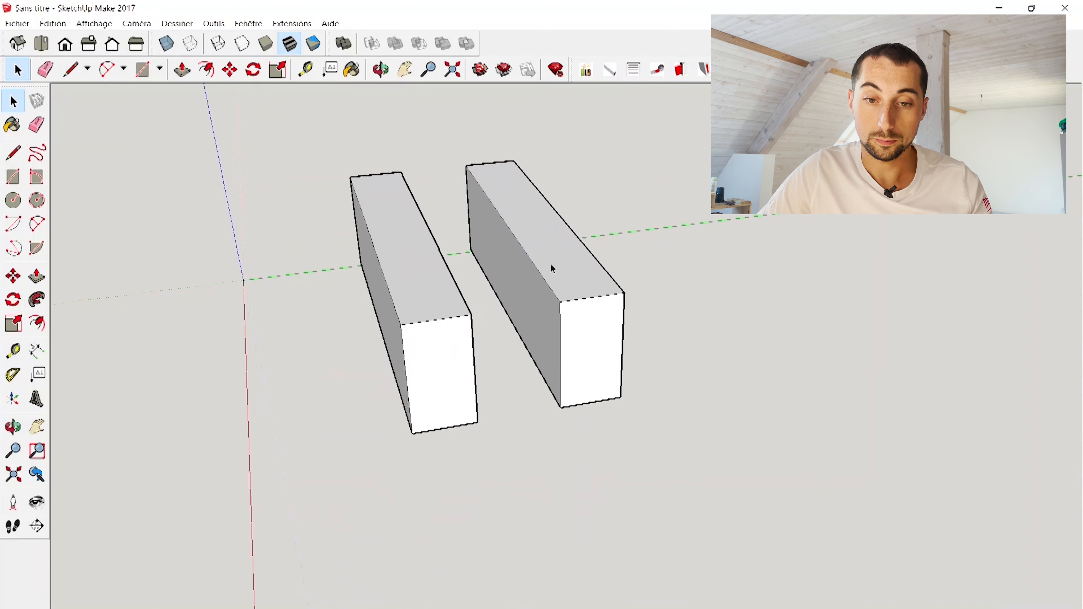
double_click(438, 349)
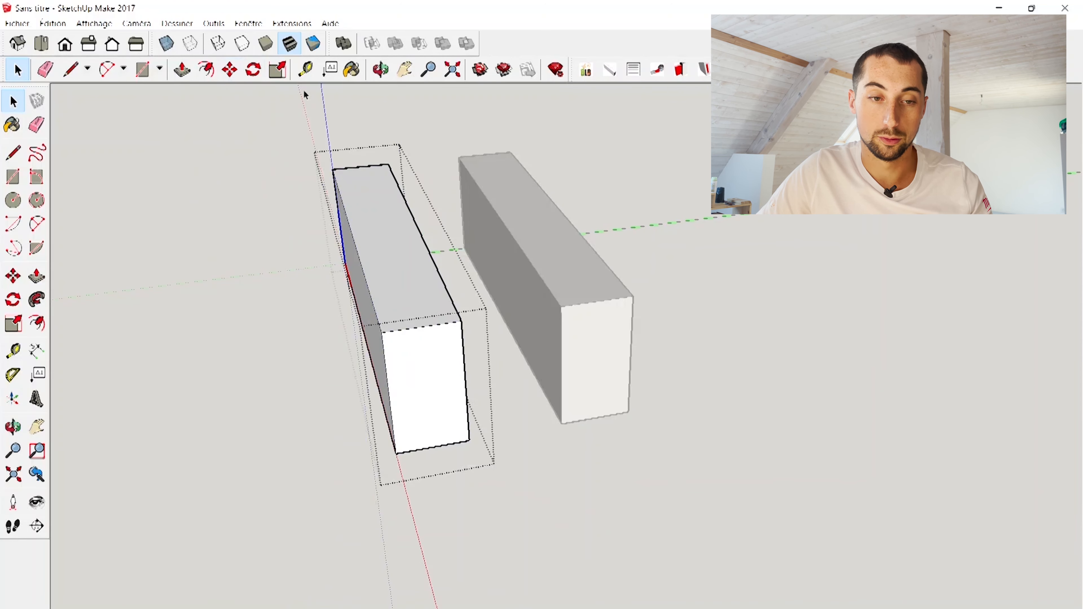
click(182, 69)
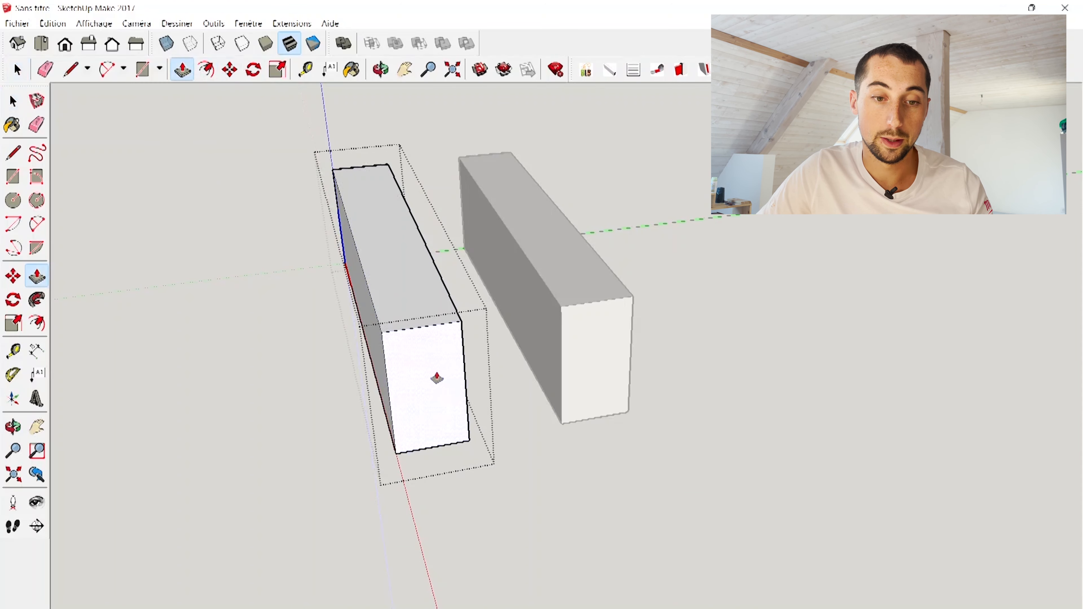
drag(435, 377, 484, 493)
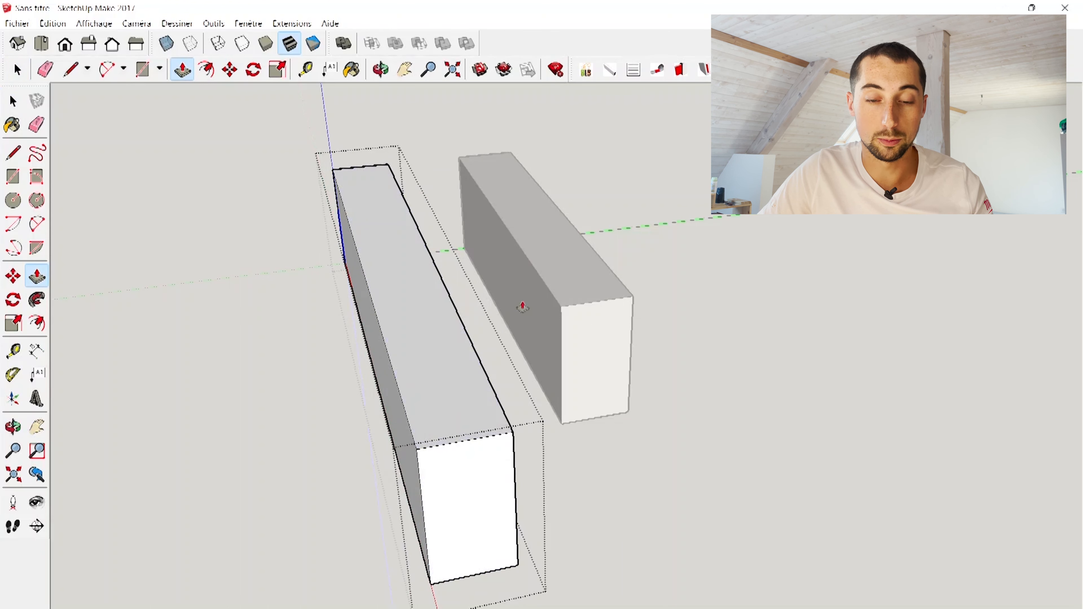
key(space)
click(172, 247)
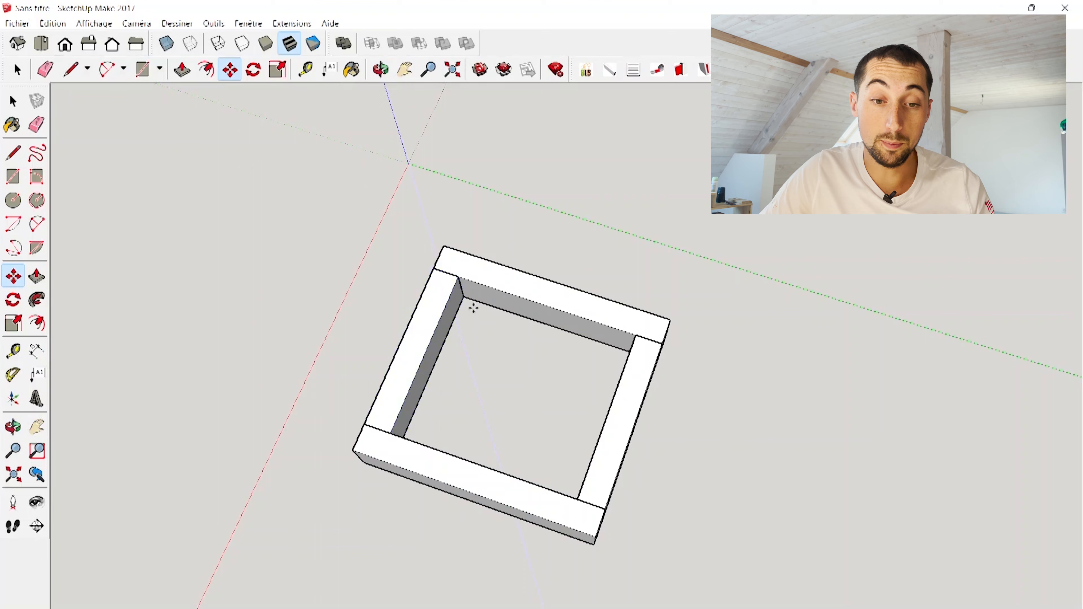
Step: Examine the four-block frame by selecting one short side, the rear piece and the front piece in turn
middle_drag(474, 307, 450, 339)
key(space)
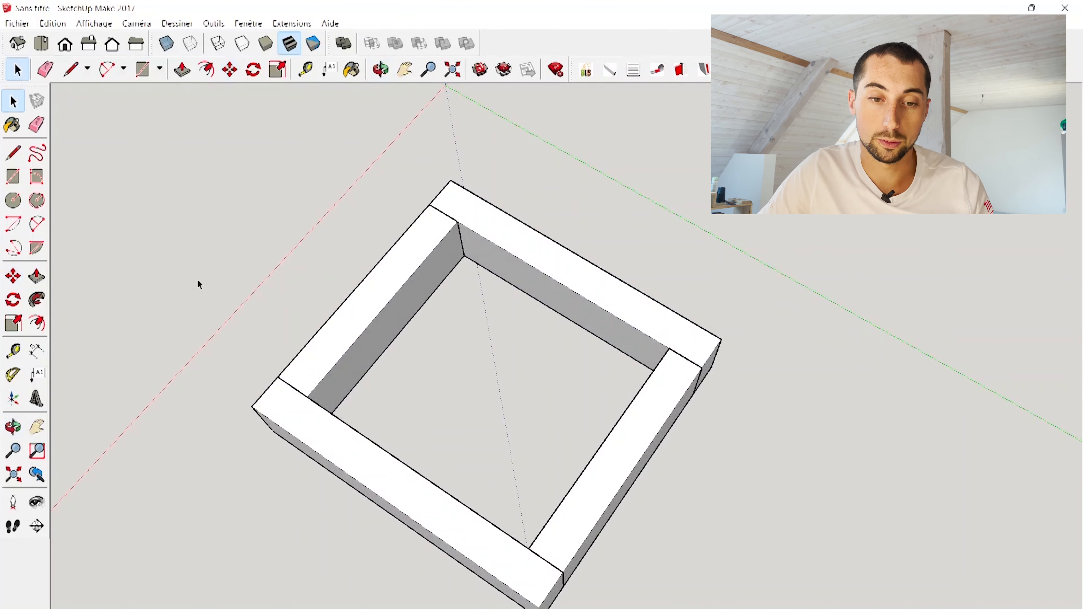
click(375, 316)
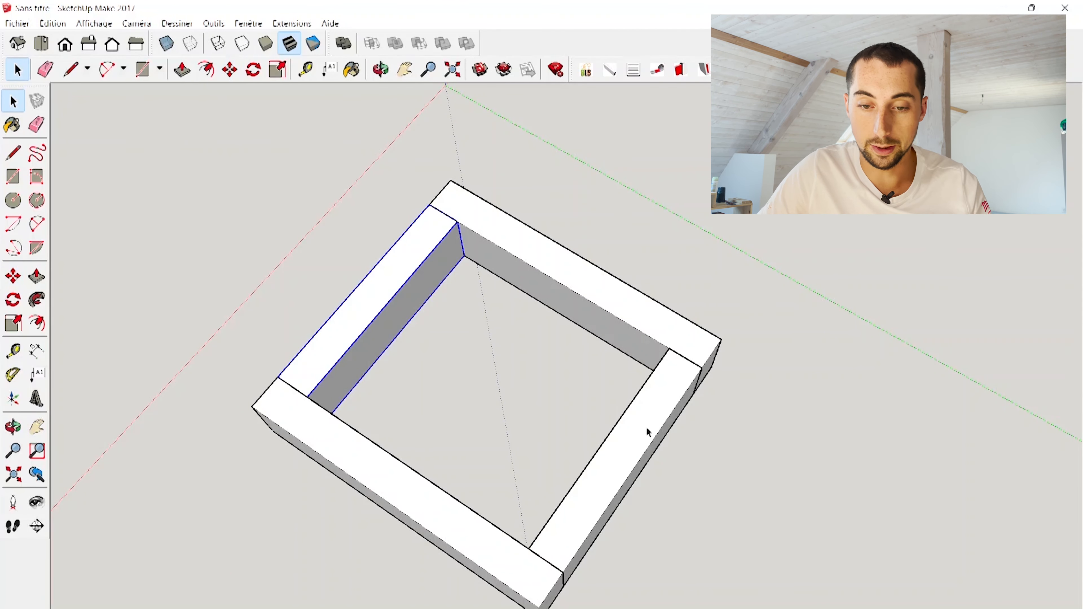
click(536, 275)
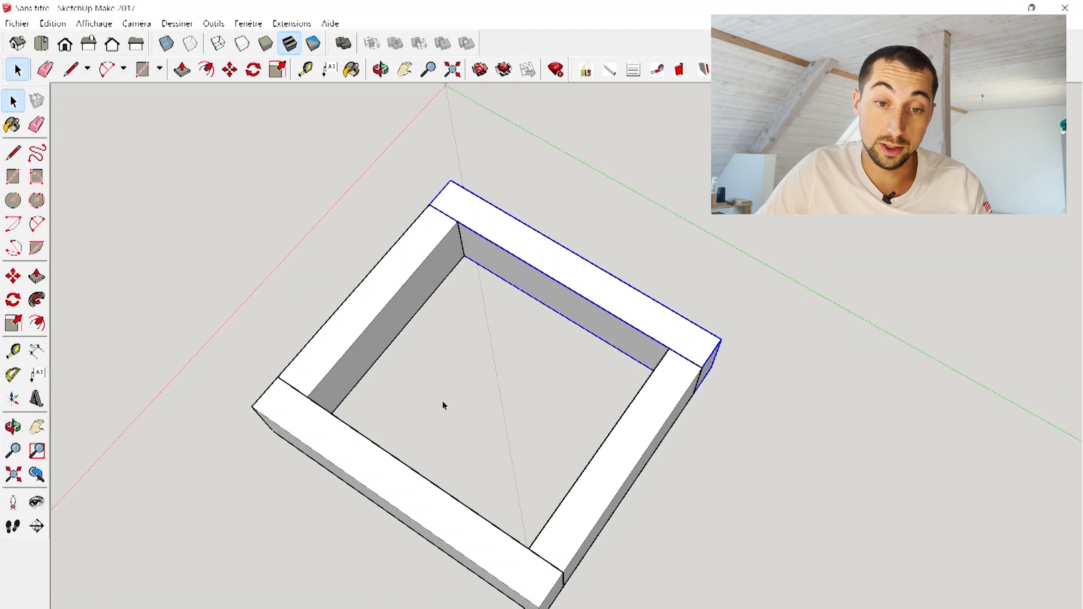
click(370, 487)
scroll(383, 468, down, 3)
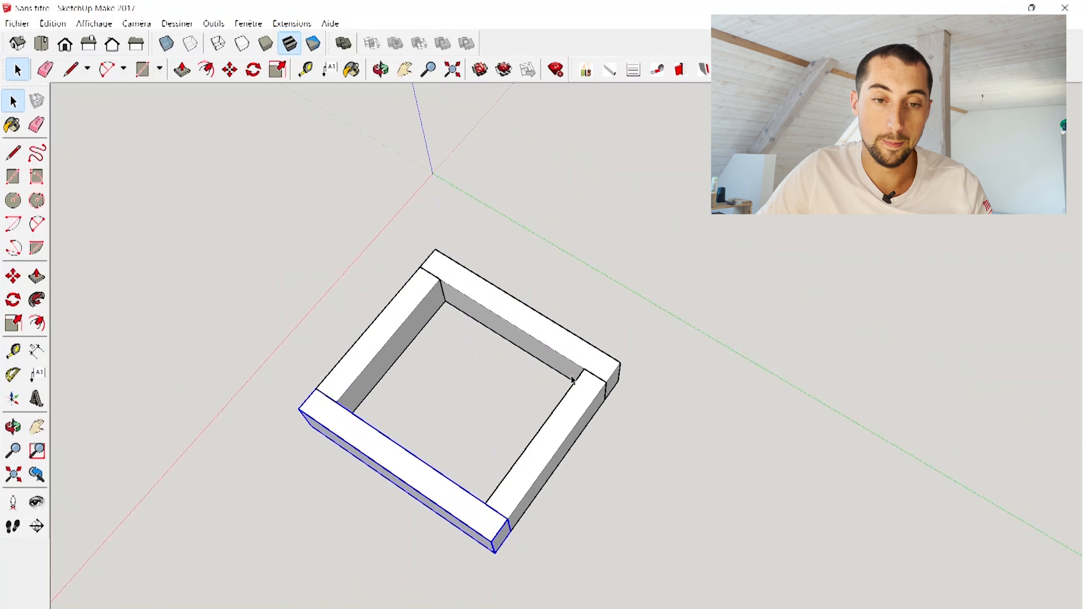
Step: Edit the frame's rear block component and push/pull its end face outward past the crosspiece
double_click(612, 370)
click(183, 70)
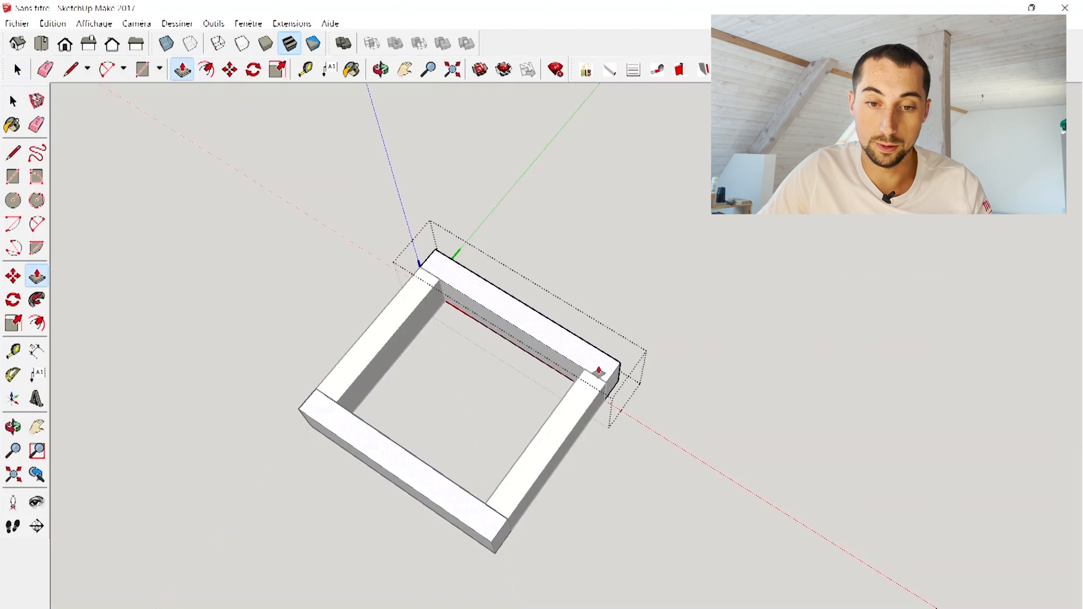
drag(614, 382, 693, 425)
click(693, 425)
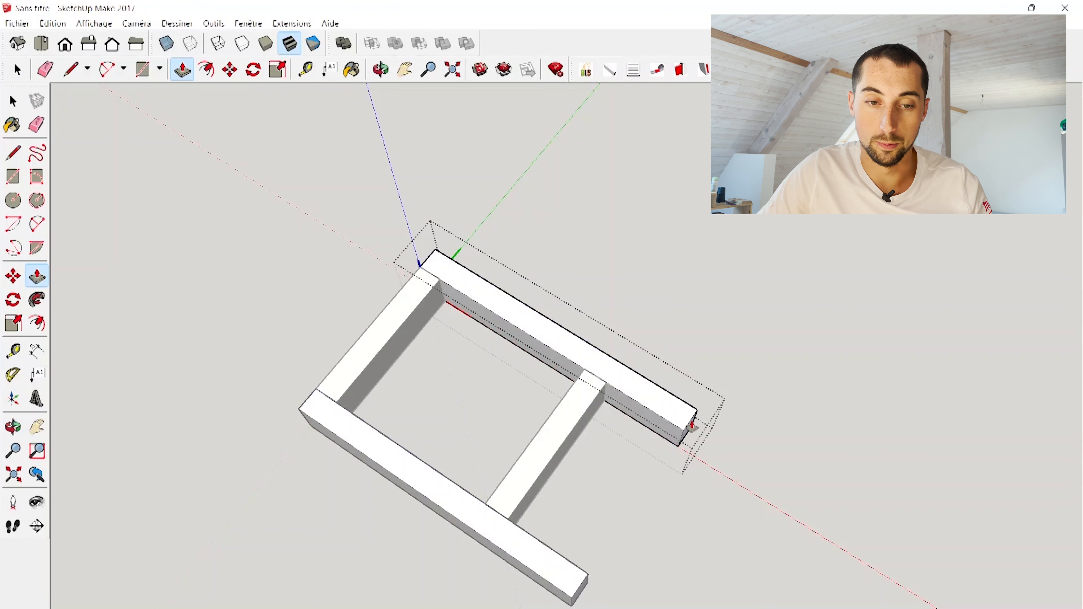
key(space)
click(294, 328)
scroll(413, 395, down, 2)
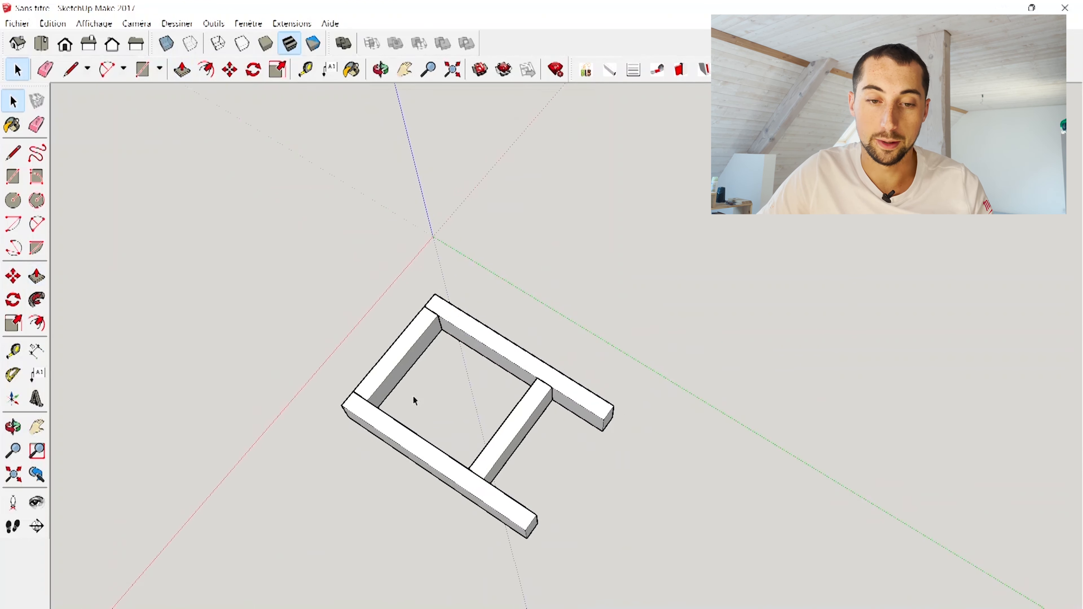
scroll(405, 395, up, 3)
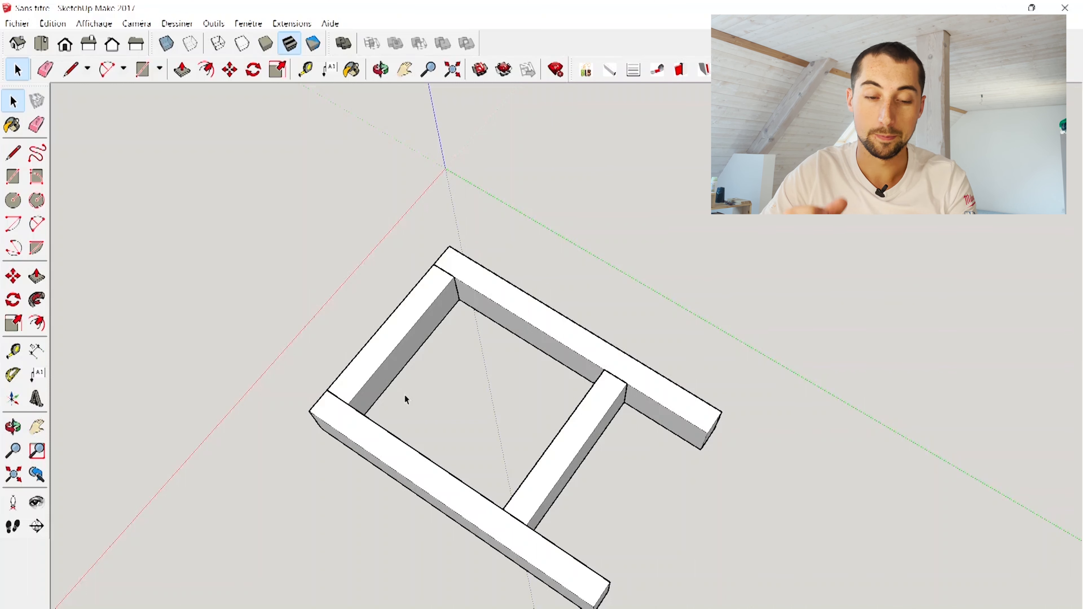
Step: Combine all four blocks of the frame into a single group (Créer un groupe) and select that group
middle_drag(404, 395, 708, 571)
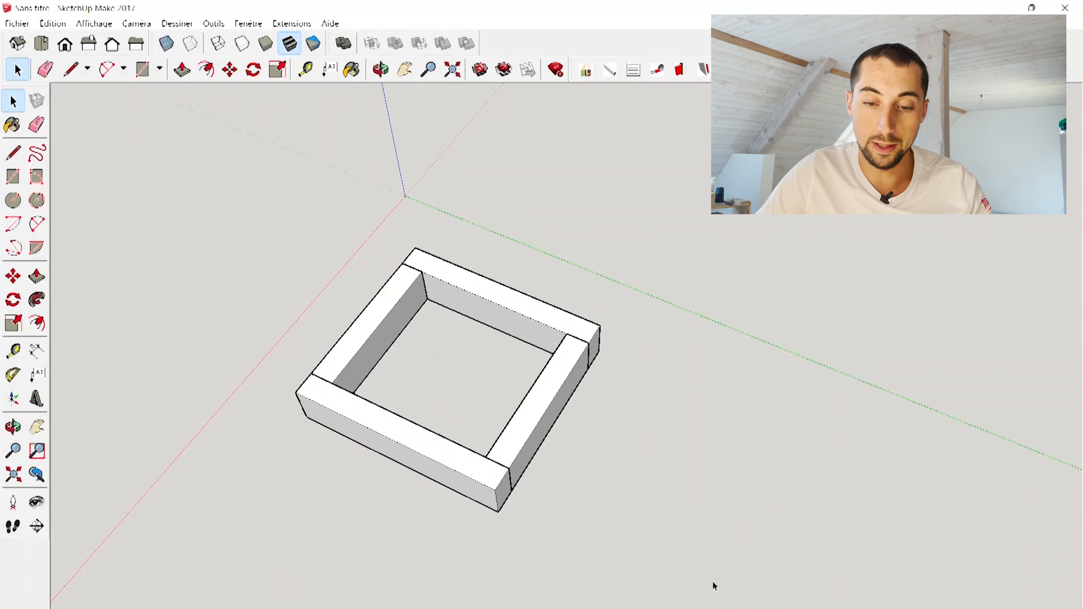
drag(274, 200, 274, 199)
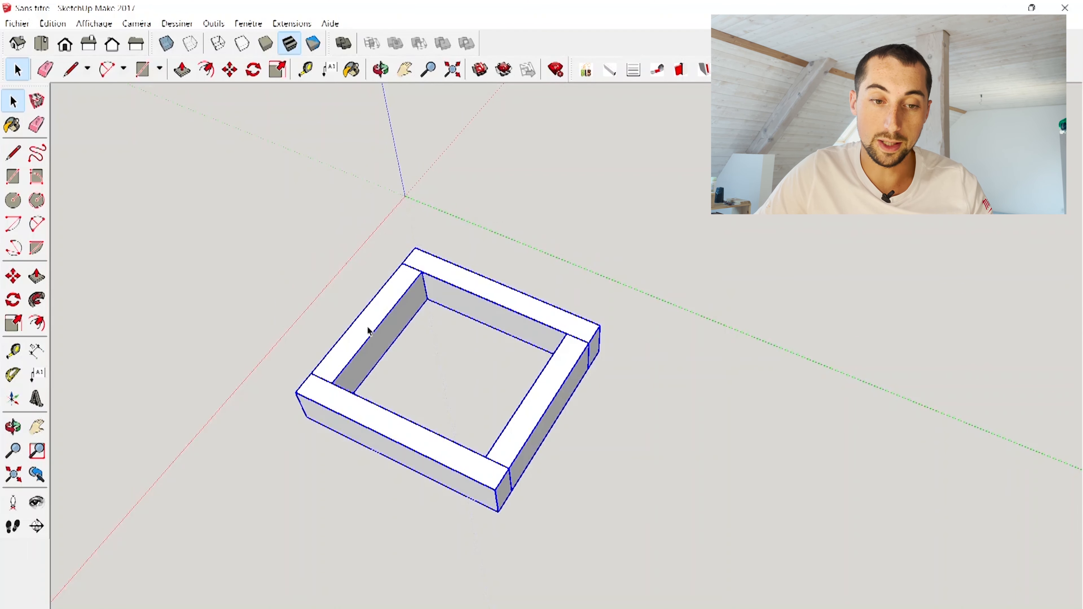
right_click(369, 338)
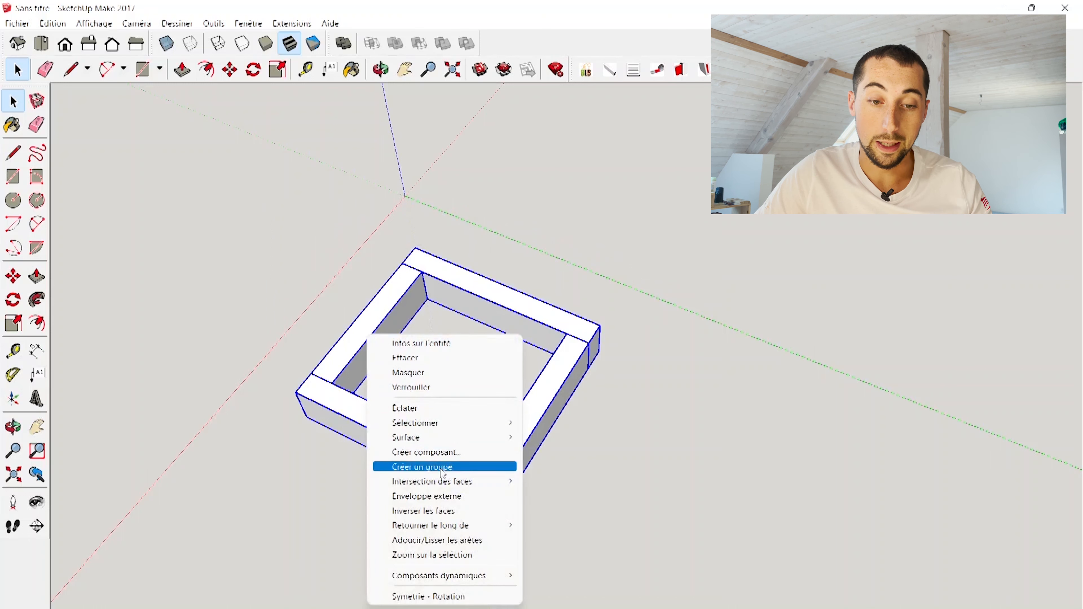
click(422, 467)
click(767, 426)
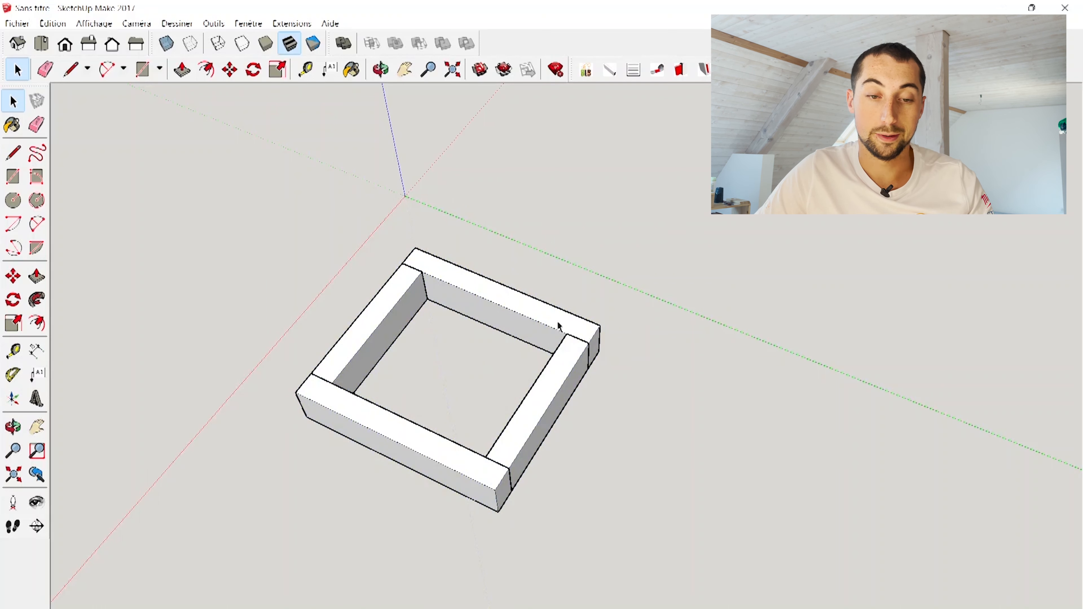
click(546, 319)
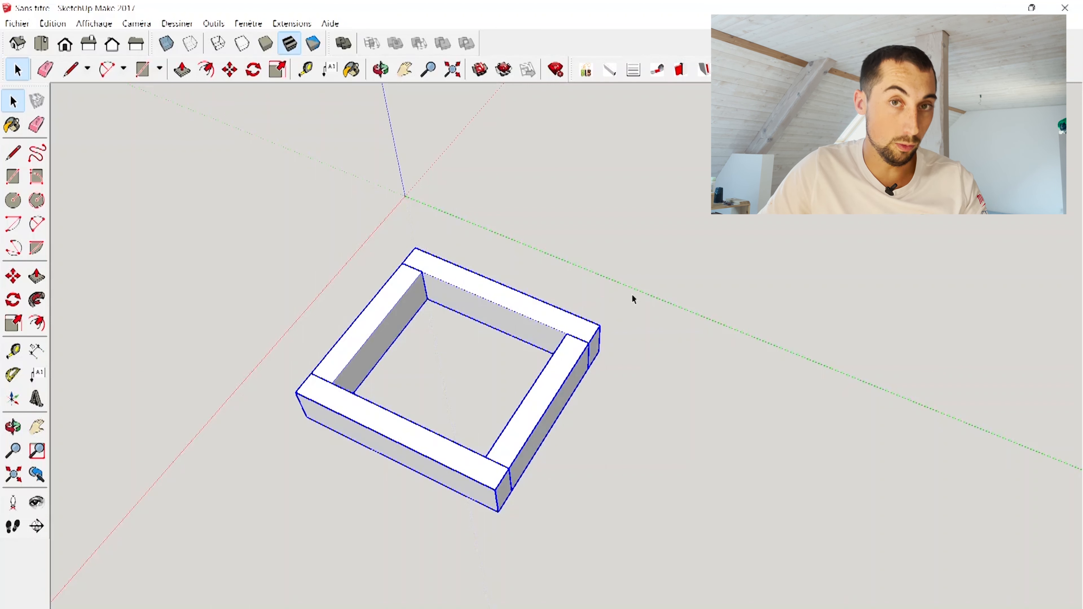
Step: Open the frame group for editing and examine its blocks by selecting the rear, short-side and front pieces in turn
double_click(529, 445)
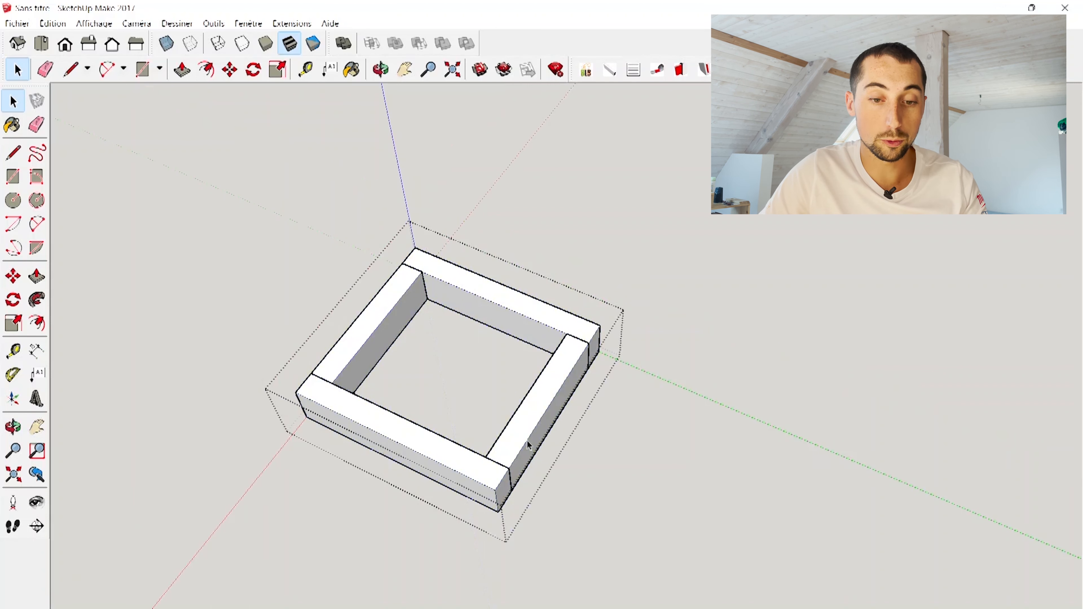
scroll(488, 405, up, 3)
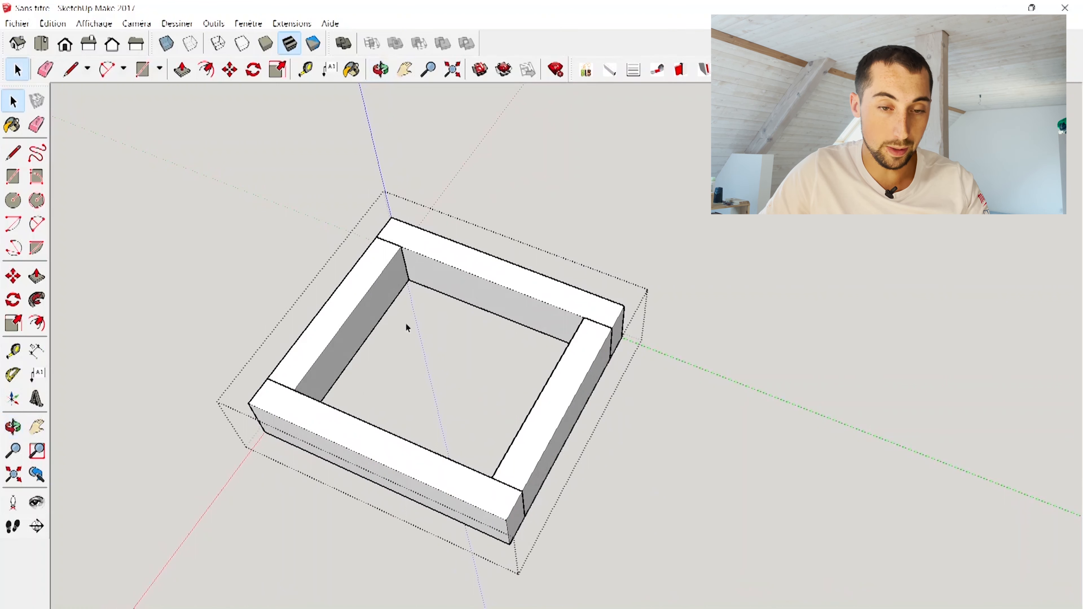
click(456, 281)
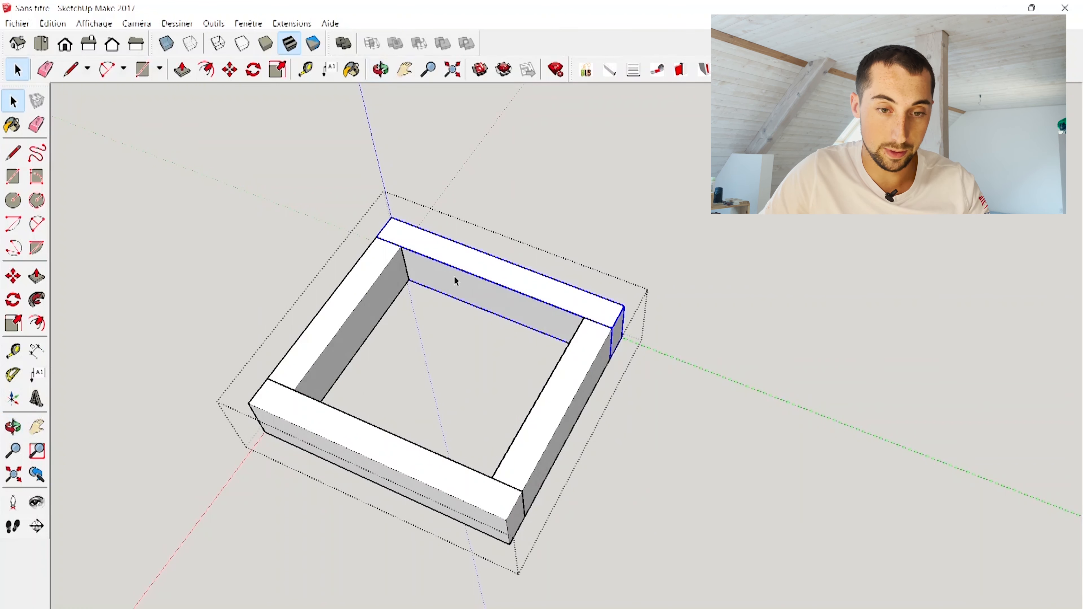
click(359, 285)
click(434, 428)
Step: Move the short crosspiece at the frame's open end inward between the two long blocks, open its component, and exit editing
click(536, 422)
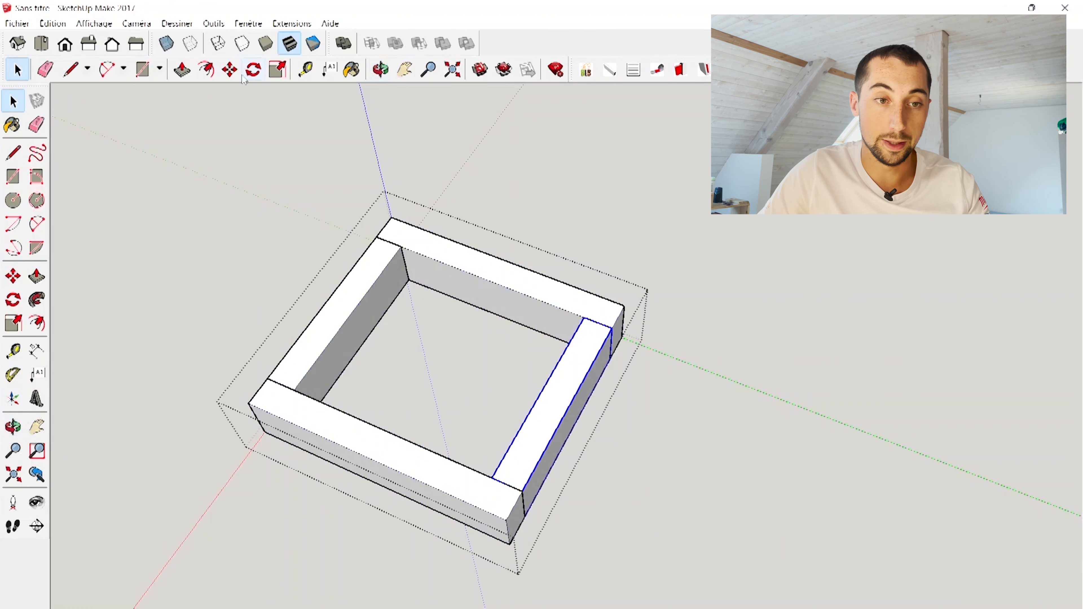
click(229, 70)
drag(492, 478, 432, 452)
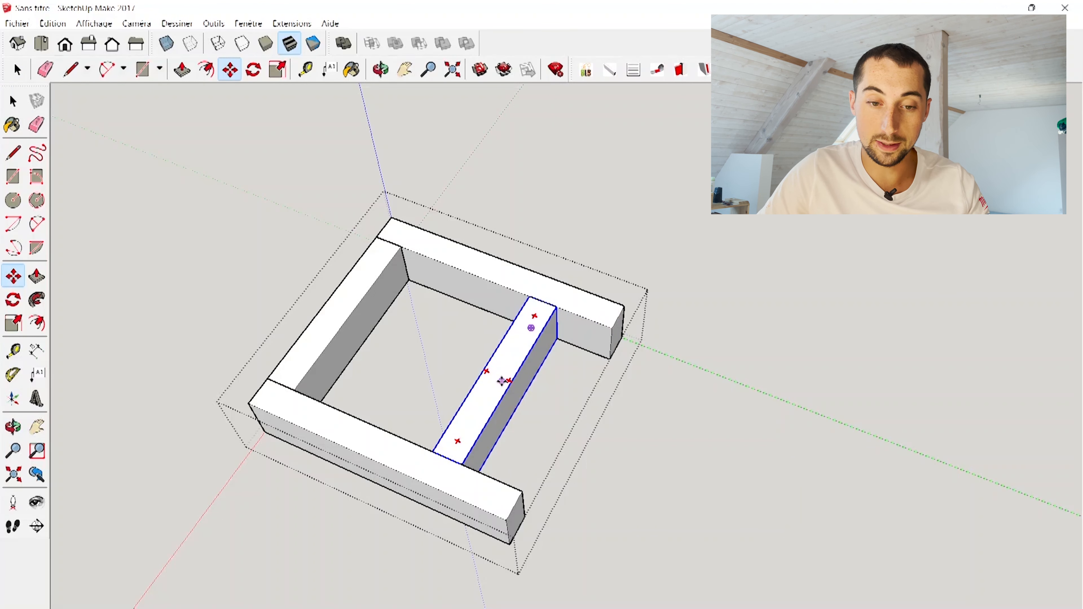
key(space)
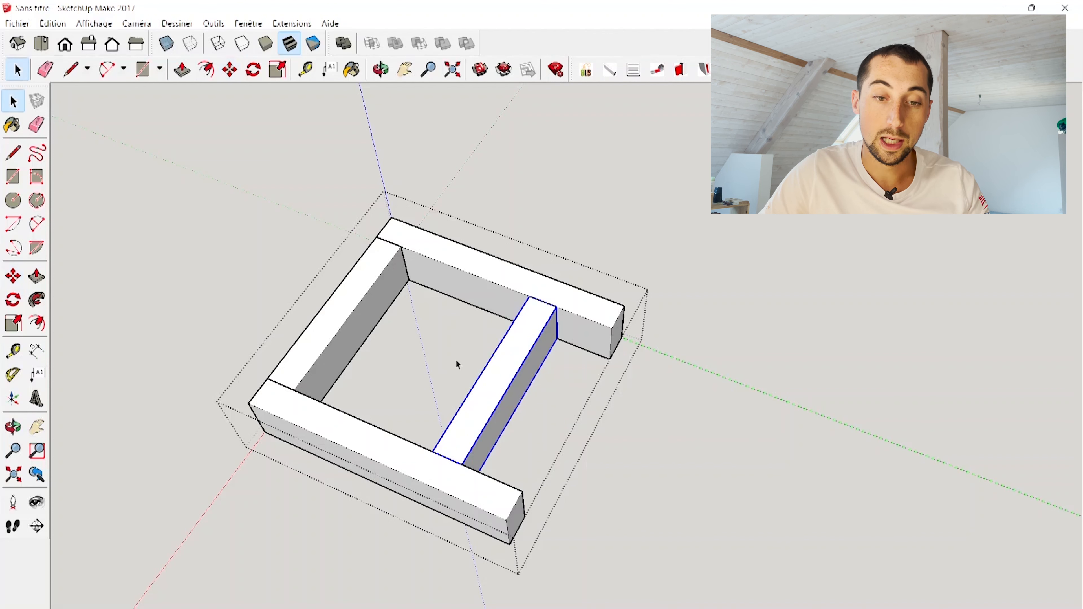
double_click(481, 432)
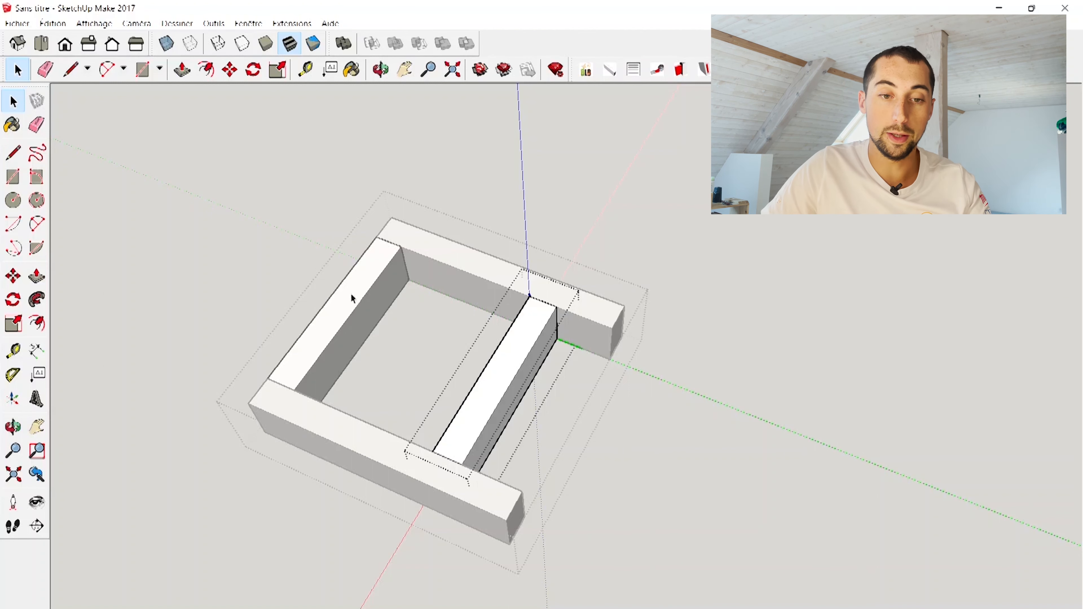
click(368, 155)
Step: Copy the grouped frame straight up from its lower front corner to place a second frame above the original
middle_drag(328, 413, 253, 251)
click(238, 72)
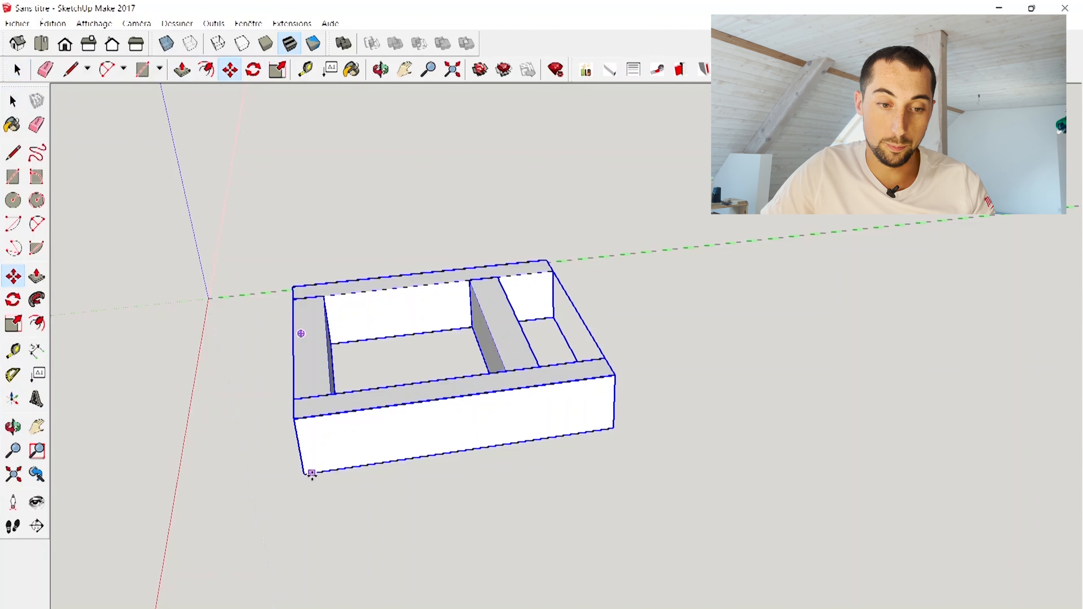
click(305, 473)
key(Escape)
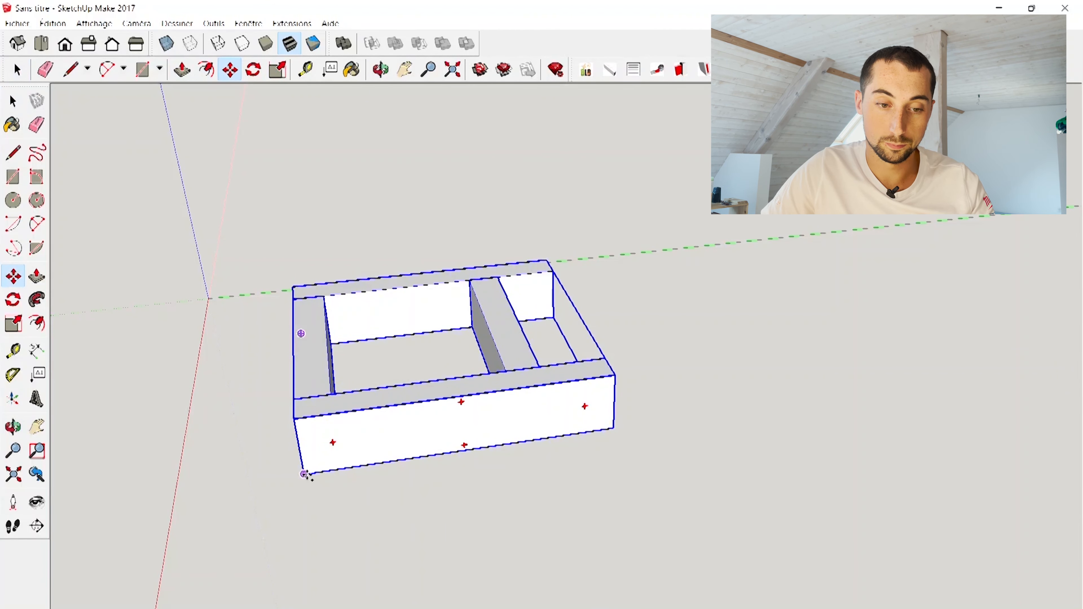
click(304, 474)
middle_drag(282, 277, 278, 141)
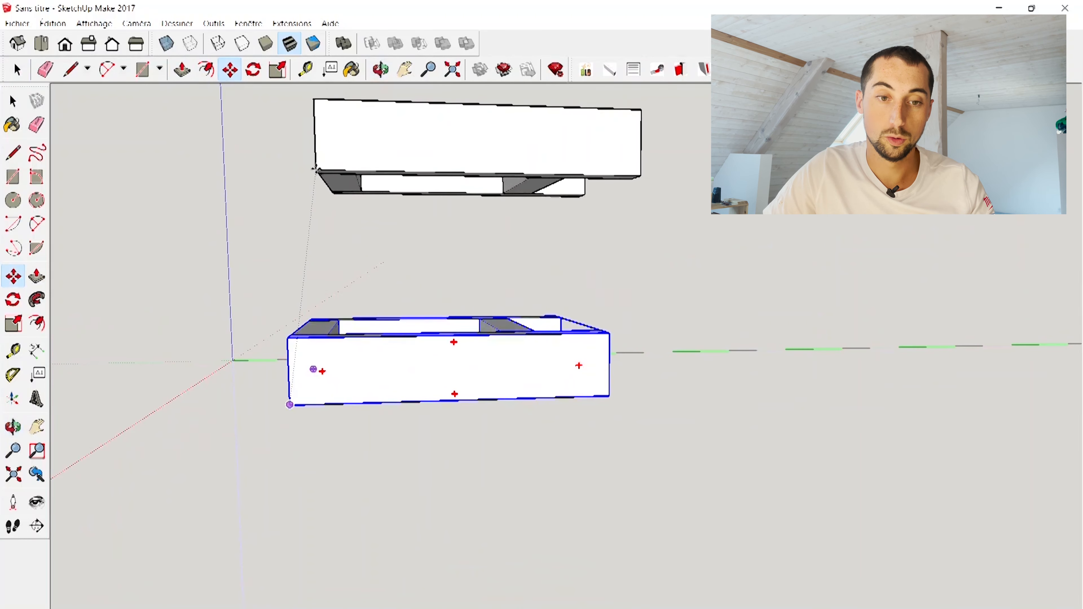
click(282, 136)
scroll(389, 301, down, 3)
scroll(349, 308, down, 1)
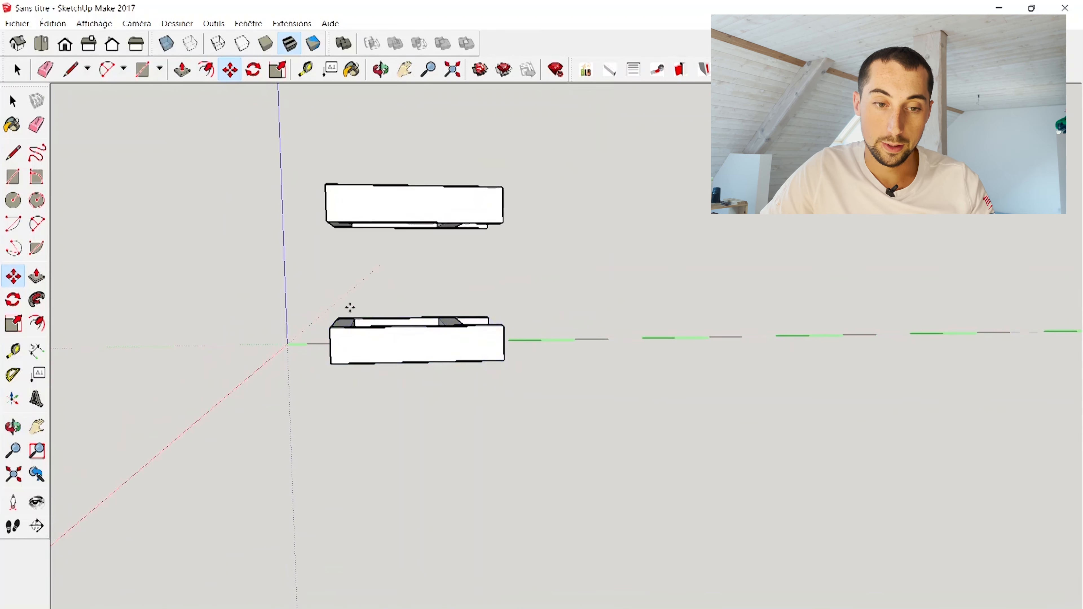
Step: Select both frames and rotate them a quarter turn about the red axis so they stand upright side by side
key(space)
scroll(273, 149, up, 2)
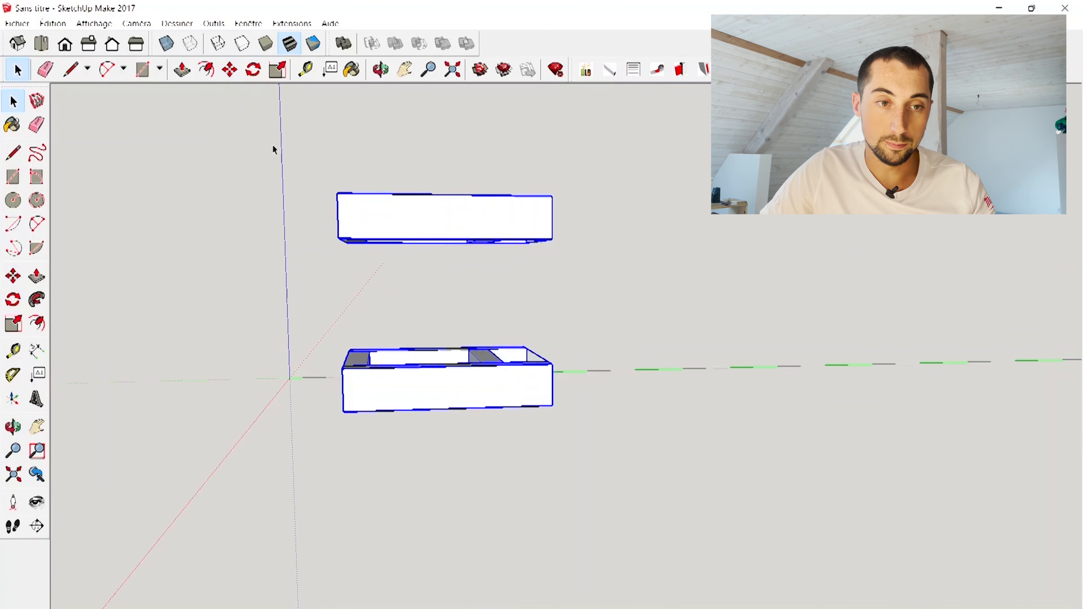
key(q)
click(553, 195)
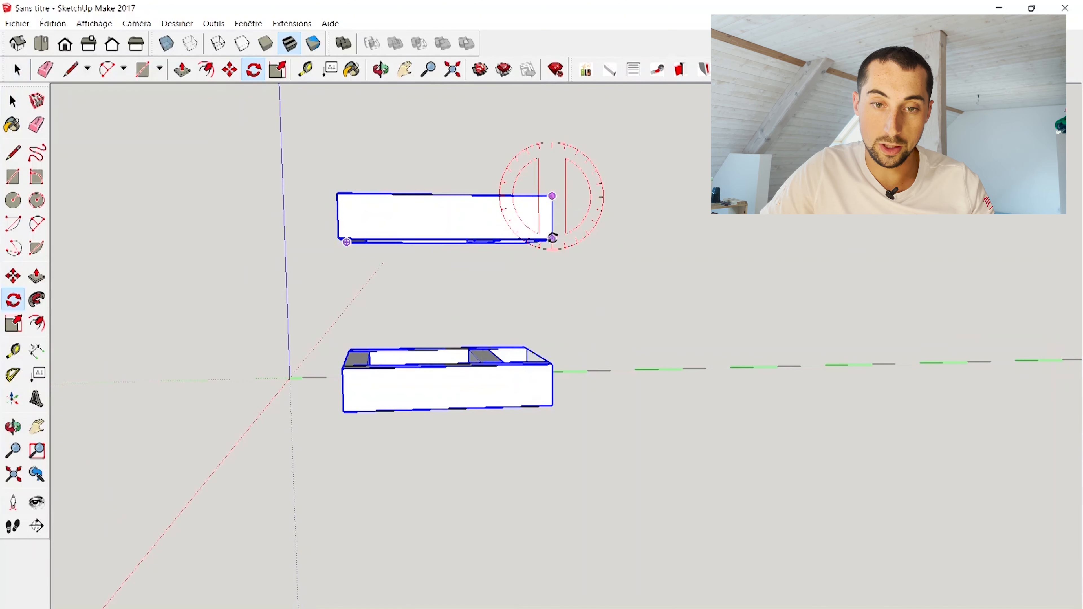
click(552, 238)
click(492, 197)
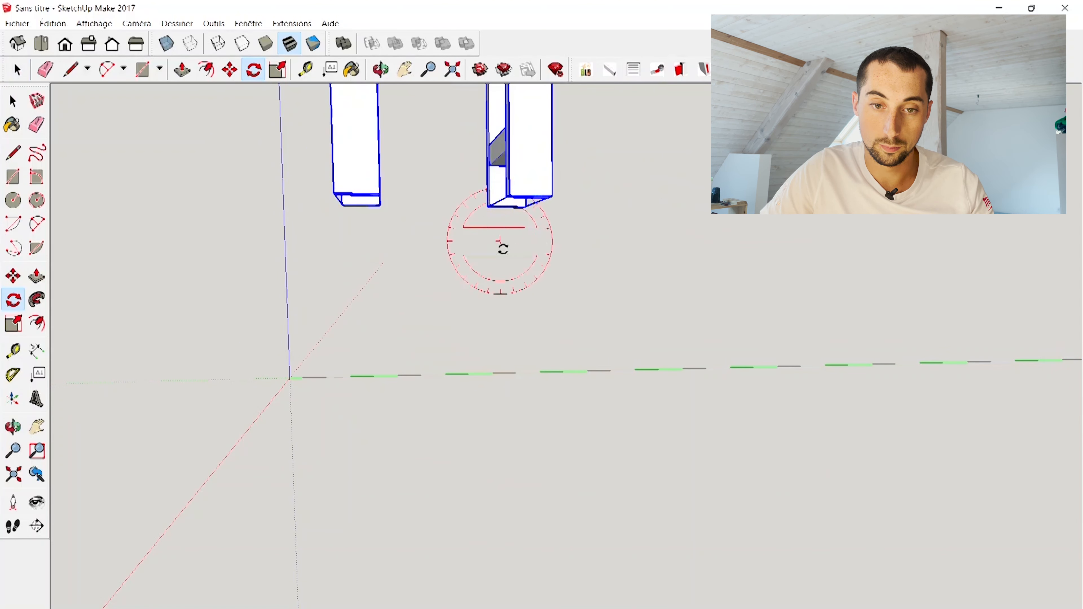
scroll(497, 241, down, 8)
scroll(486, 207, up, 6)
scroll(496, 267, up, 3)
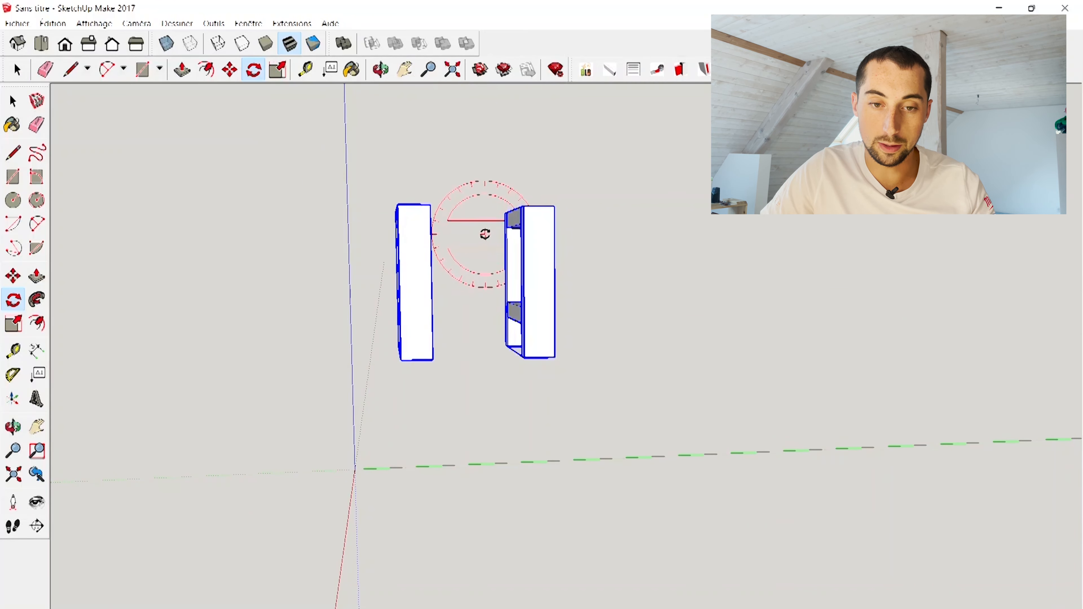
Step: Edit the front leg component inside one frame, try push/pulling its top face upward, and revert the extension
key(space)
scroll(482, 233, up, 3)
click(464, 277)
scroll(460, 275, up, 3)
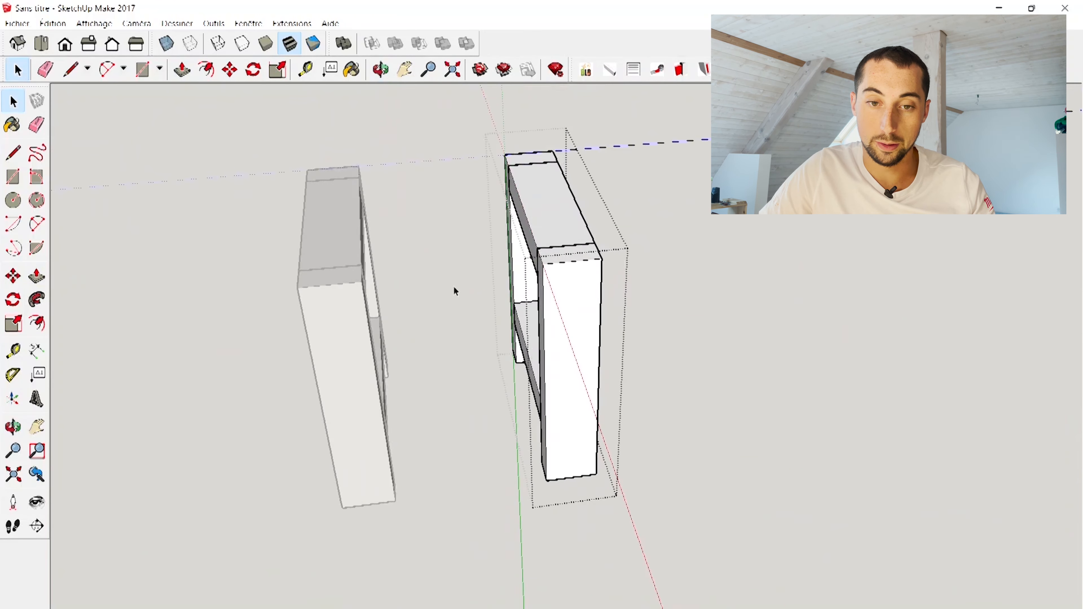
middle_drag(455, 291, 565, 246)
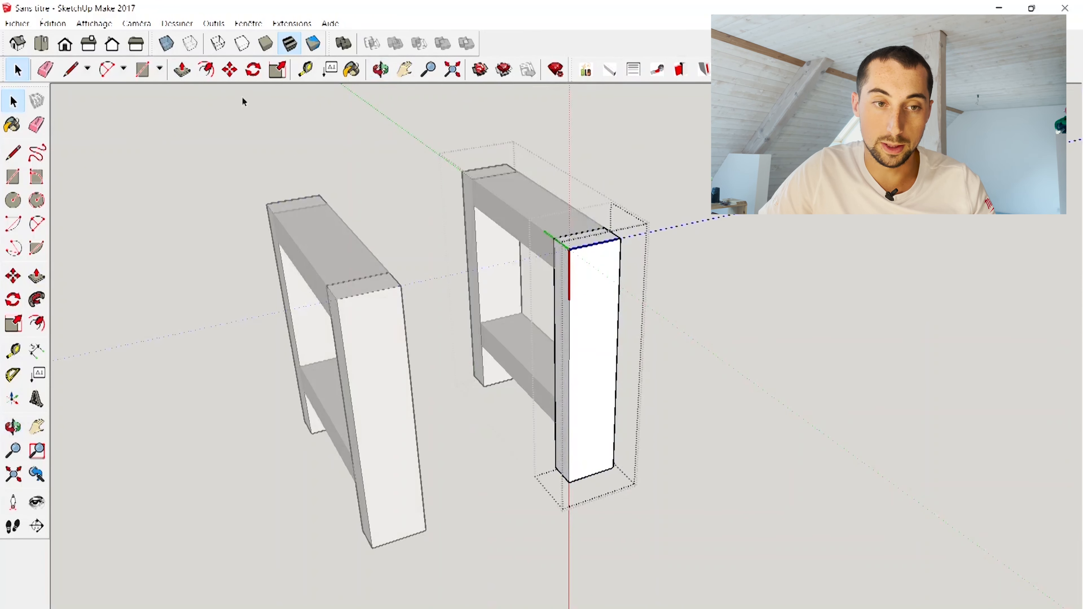
click(183, 70)
click(587, 244)
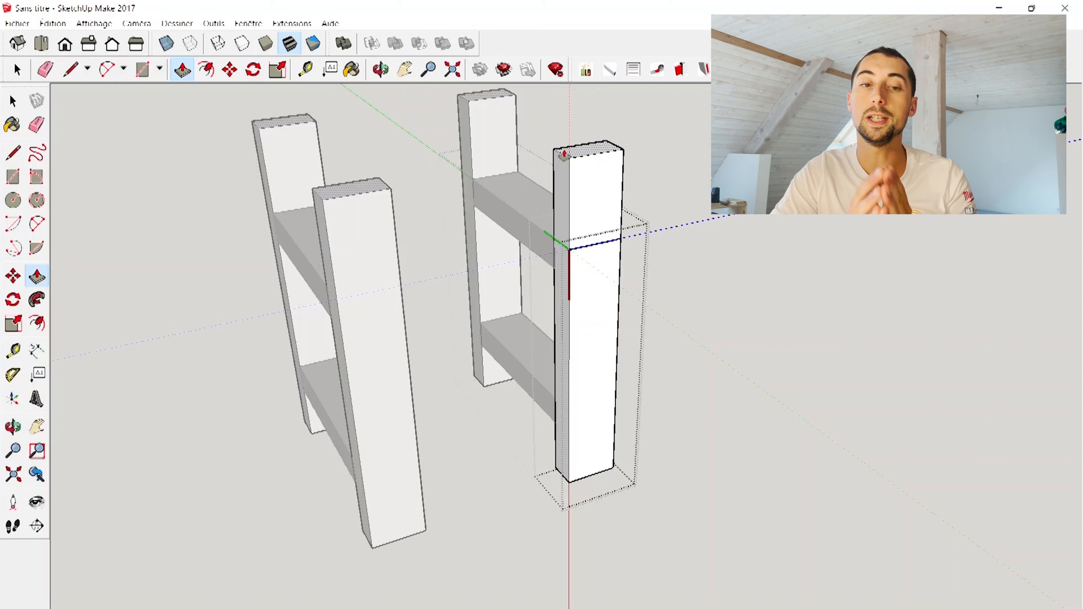
click(18, 71)
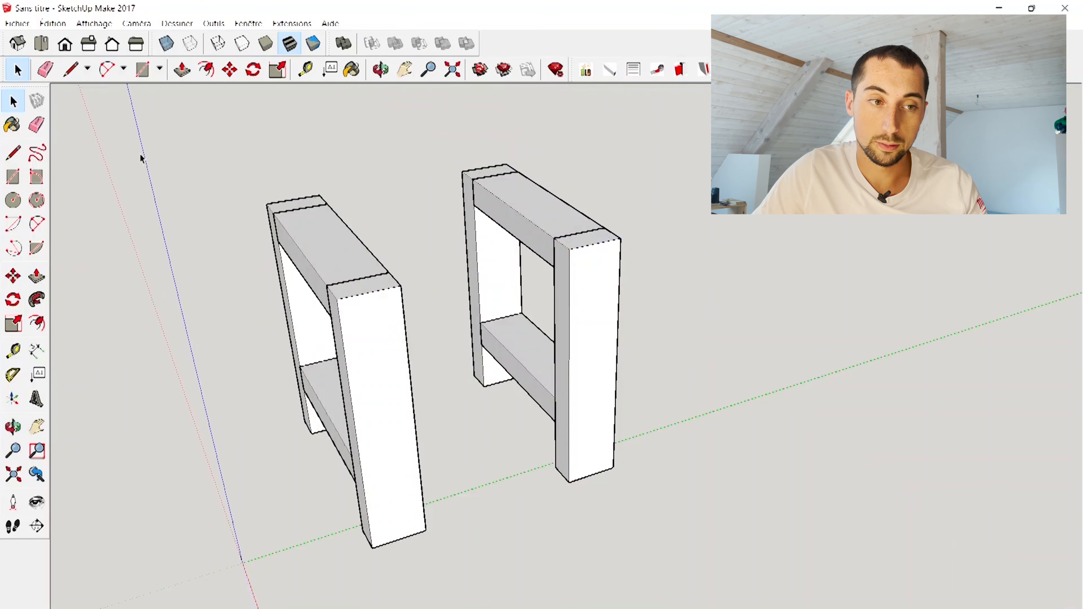
Step: Examine the two upright frames by selecting each group in turn
click(357, 302)
click(561, 257)
click(320, 306)
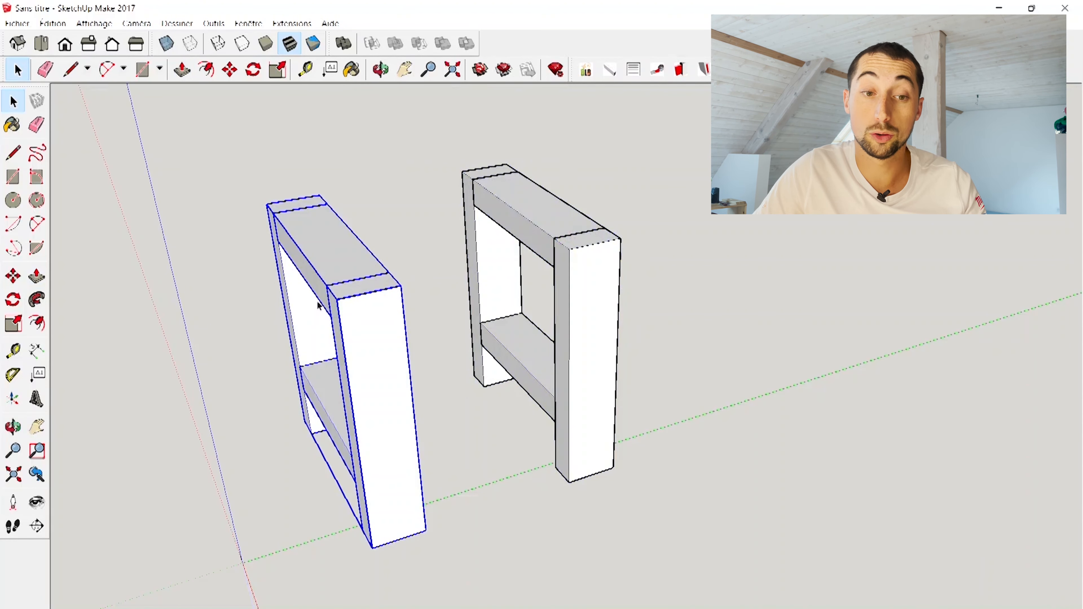
click(560, 258)
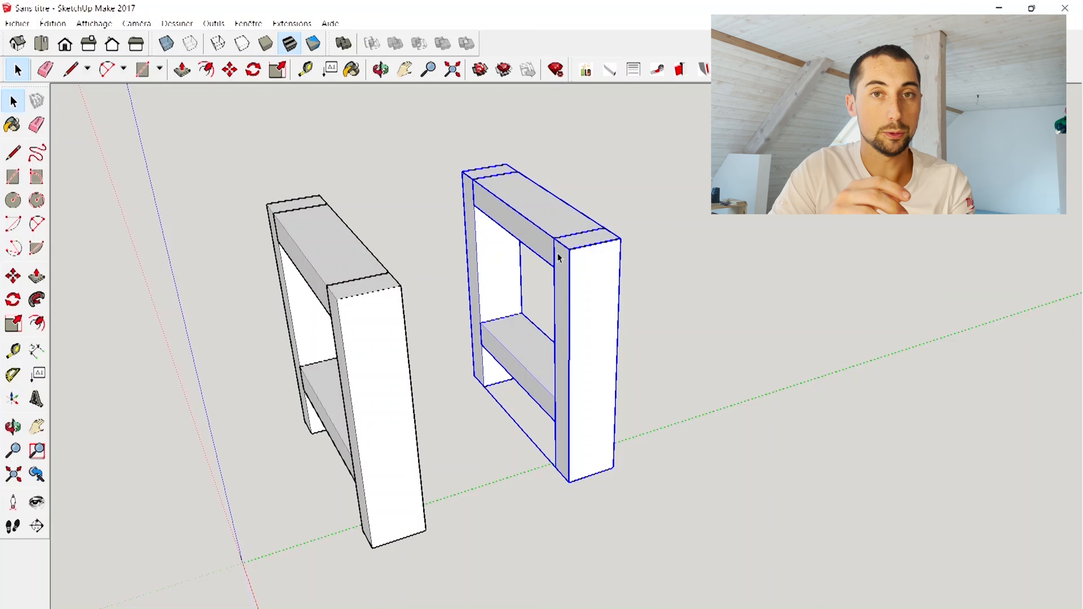